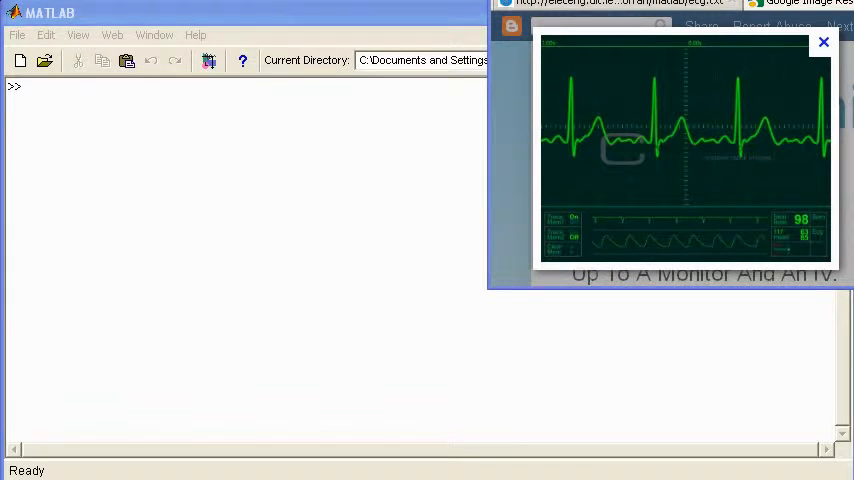
Bring the Firefox ecg.txt page of raw ECG readings fully into view.
left_click(620, 4)
left_click(620, 202)
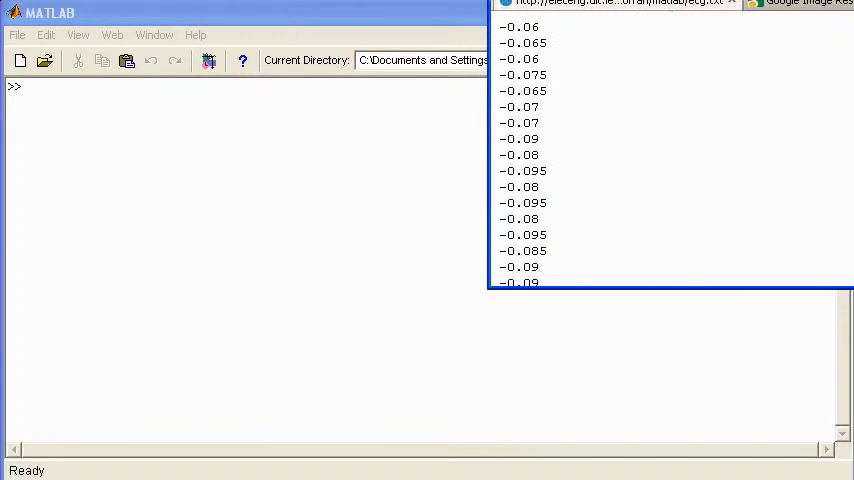
left_click_drag(680, 2, 297, 22)
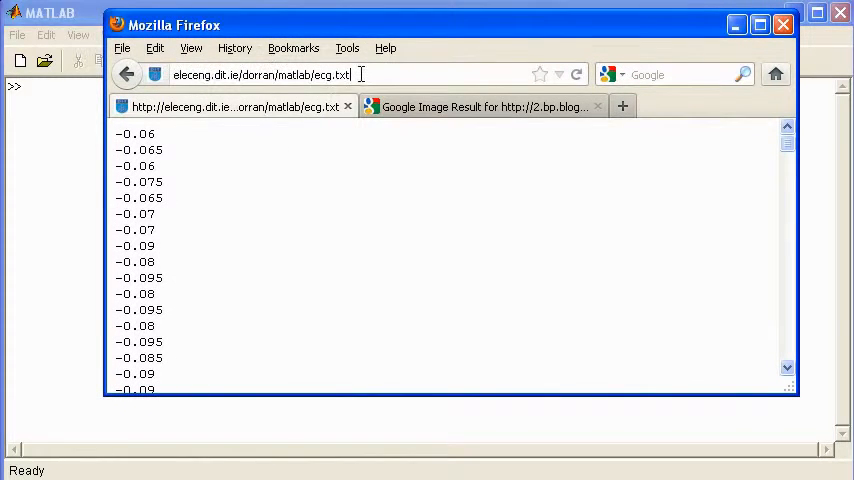
Select and copy all the ECG readings on the ecg.txt web page.
left_click_drag(351, 74, 160, 74)
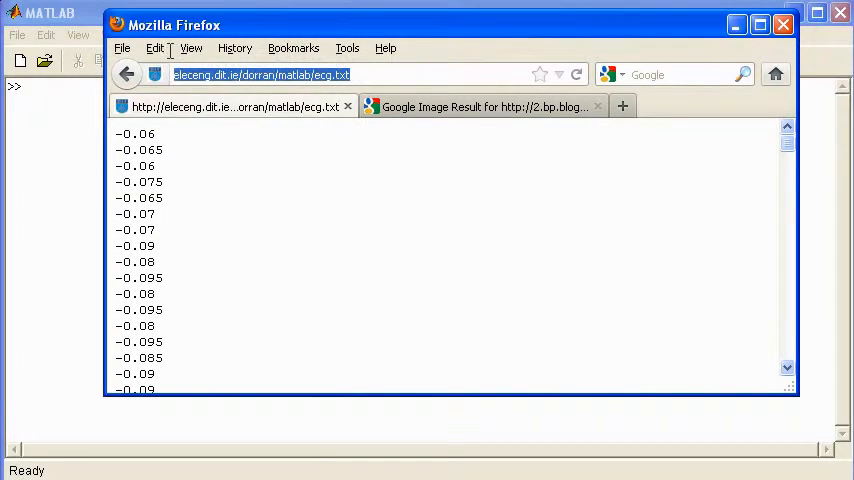
left_click(212, 223)
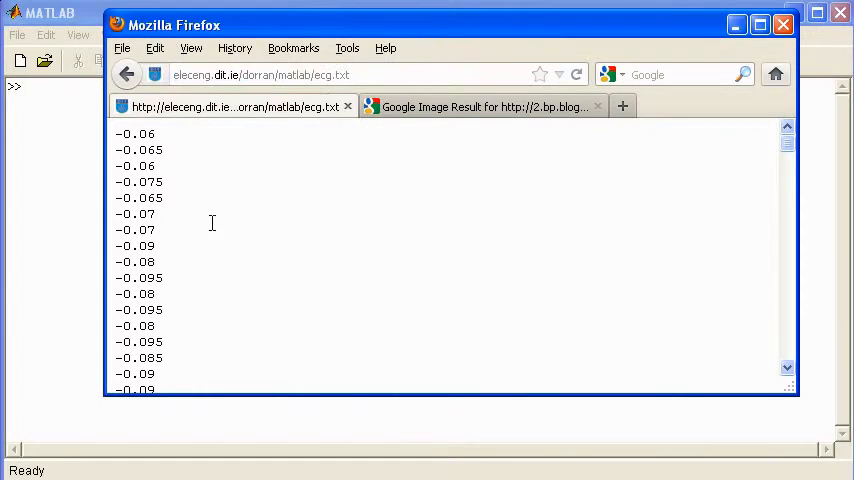
key("ctrl+a")
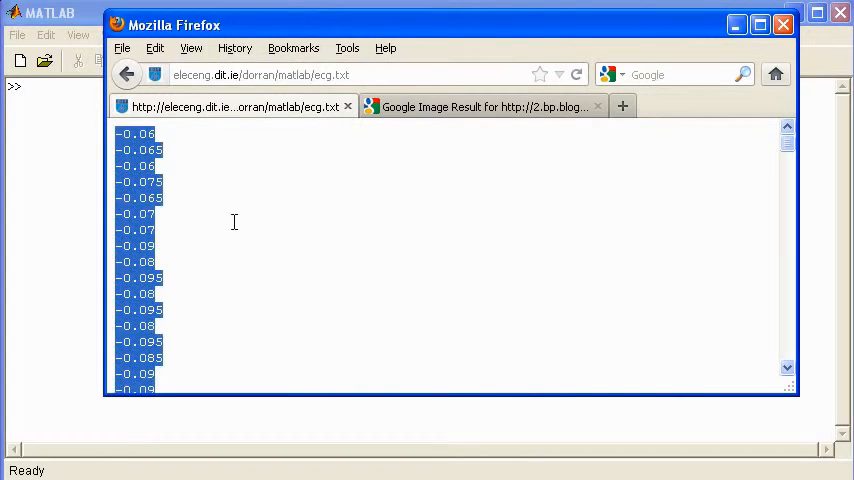
right_click(136, 203)
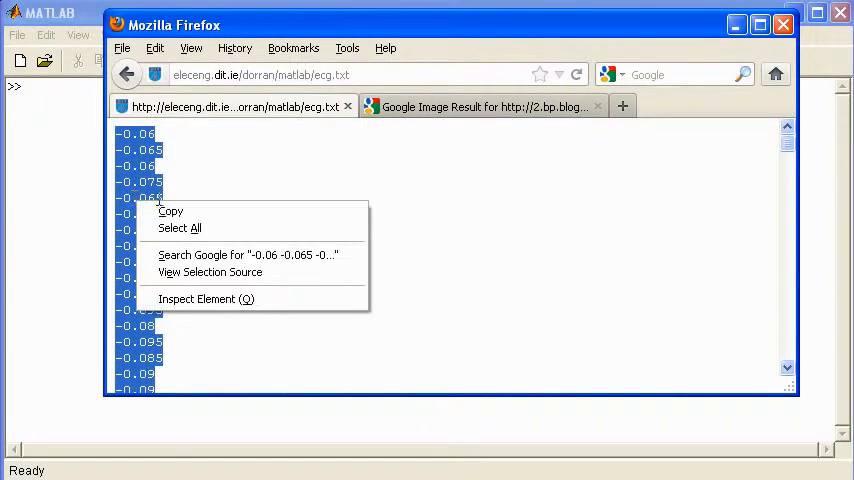
left_click(170, 211)
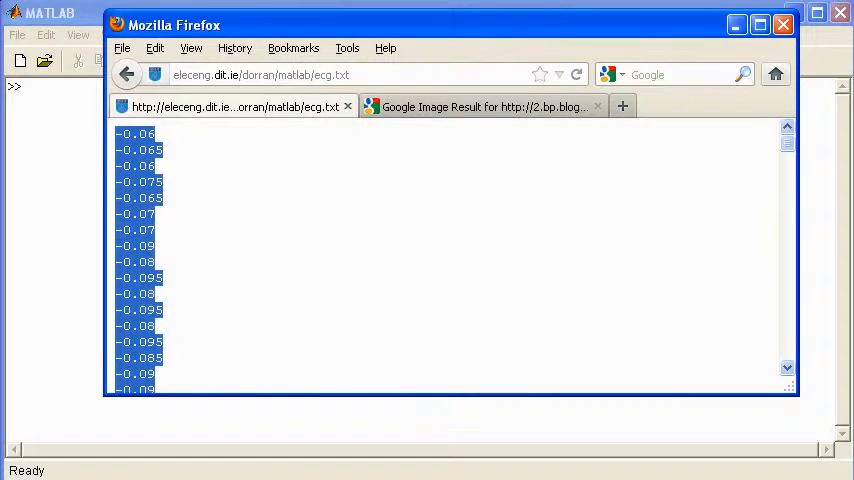
Paste the copied readings into a new untitled Notepad document.
key("alt+Tab")
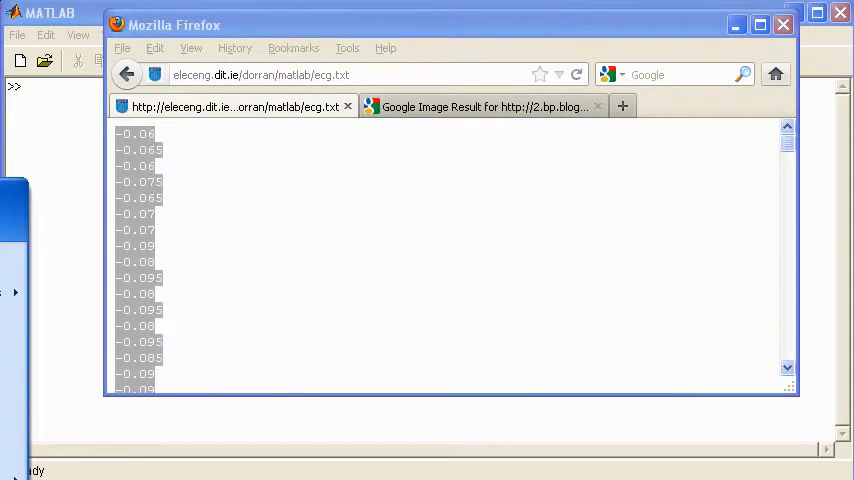
left_click(445, 228)
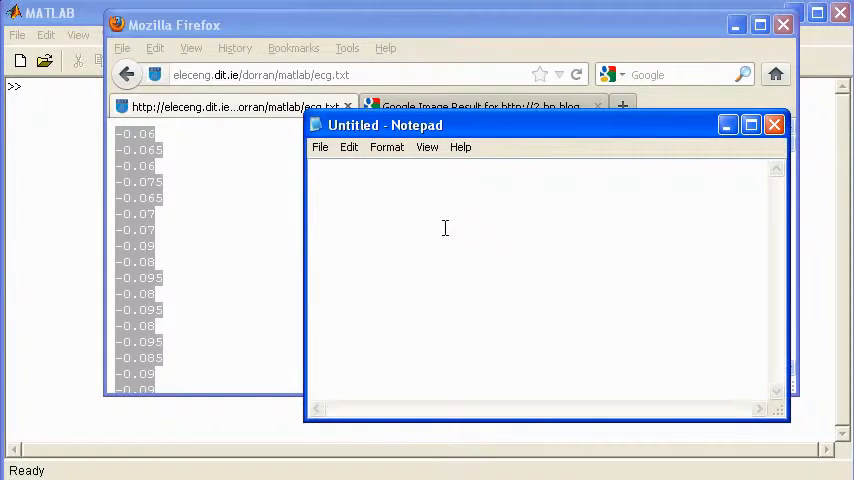
key("ctrl+v")
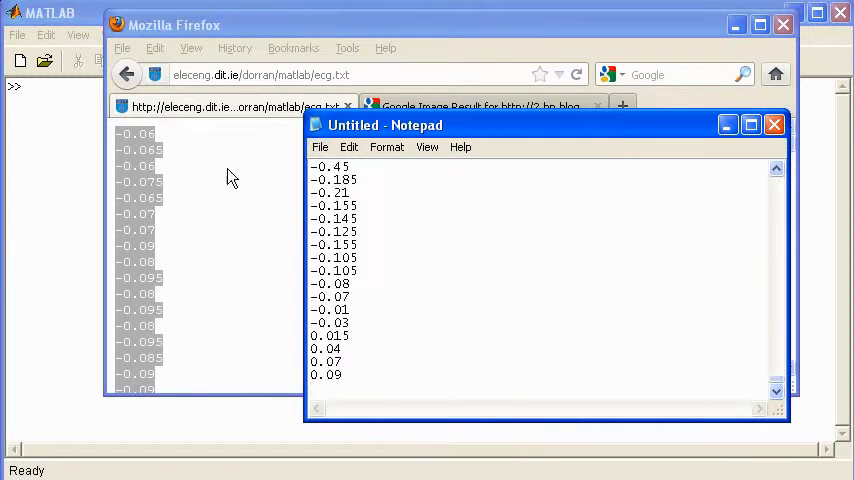
Run pwd in MATLAB to show the Dropbox matlab folder, then return to Notepad.
left_click(39, 167)
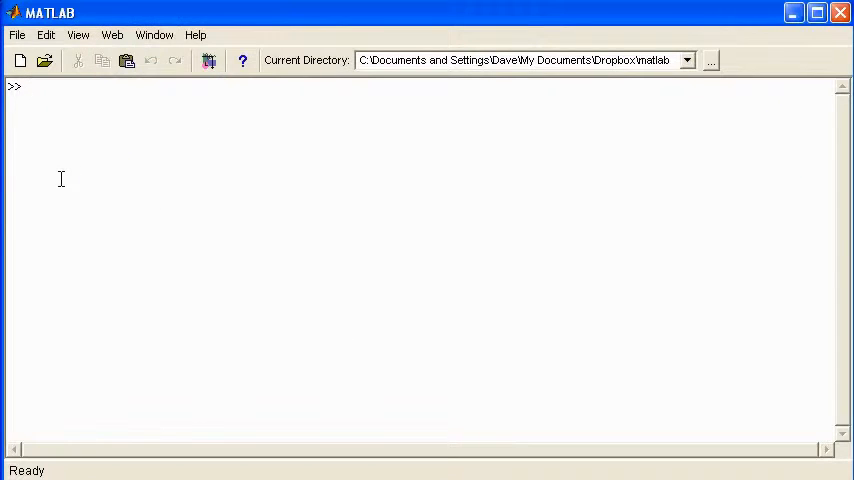
type("pwd")
key("Return")
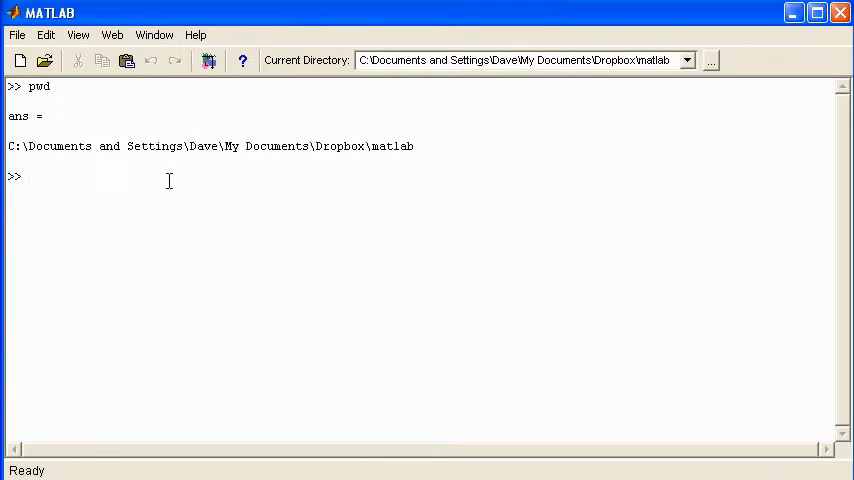
key("alt+Tab")
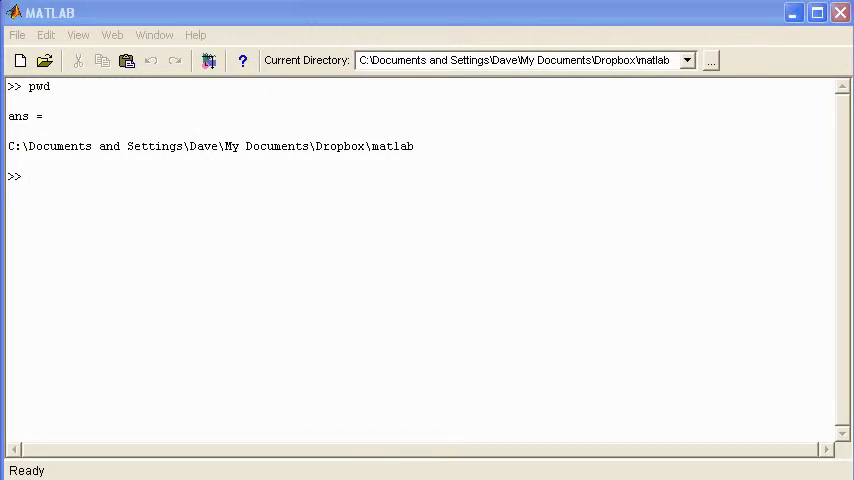
Start Save As and navigate to My Documents > Dropbox > matlab as the save location.
left_click(321, 147)
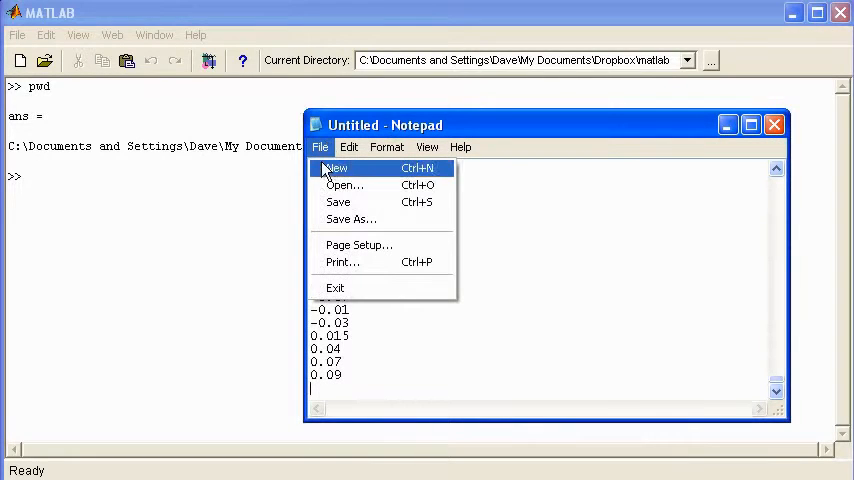
left_click(334, 222)
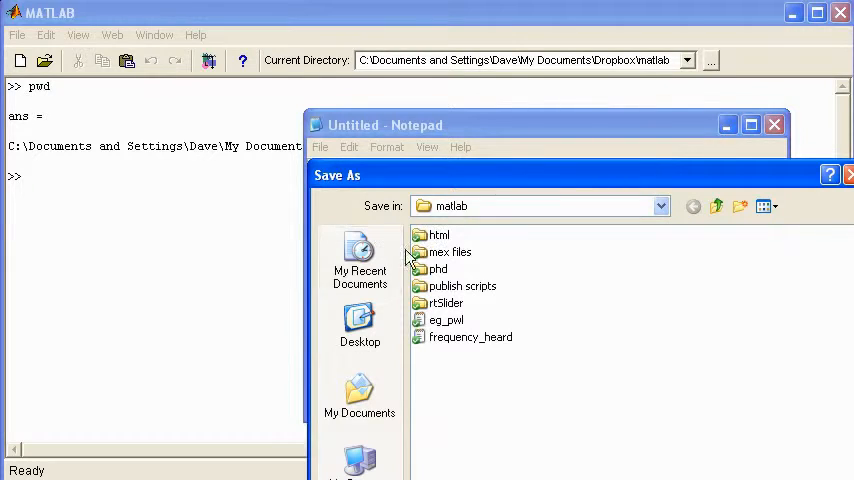
left_click(360, 395)
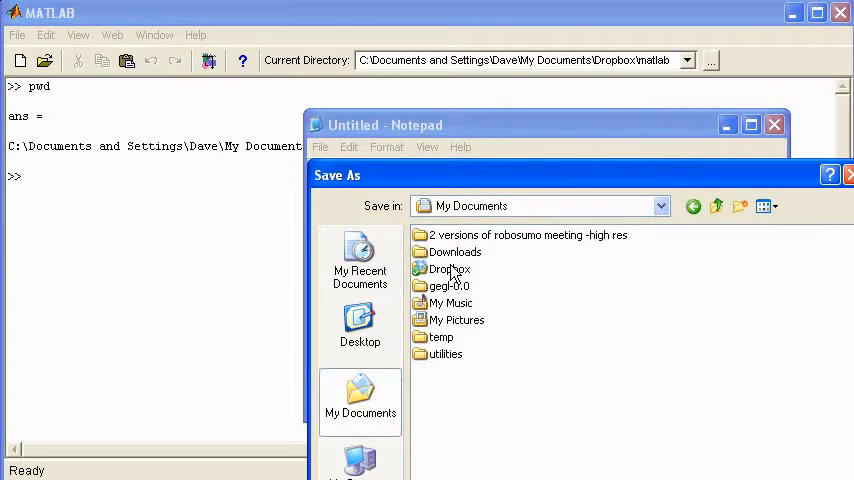
double_click(444, 269)
left_click_drag(490, 180, 359, 21)
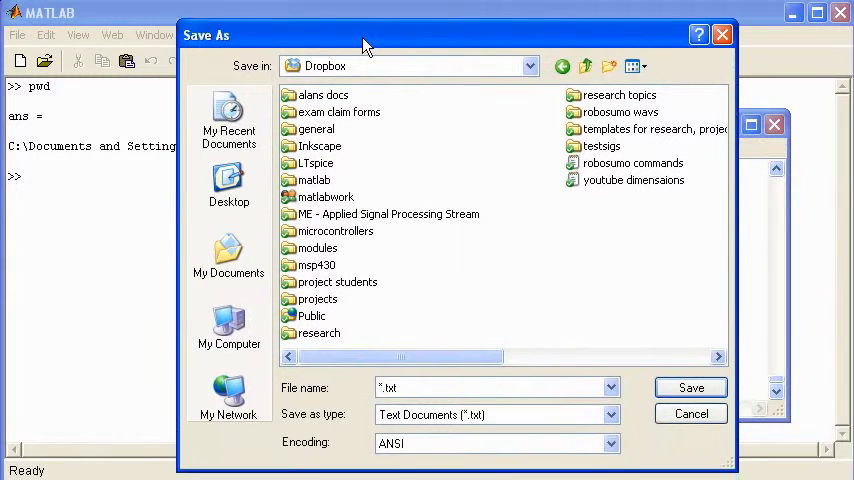
double_click(313, 161)
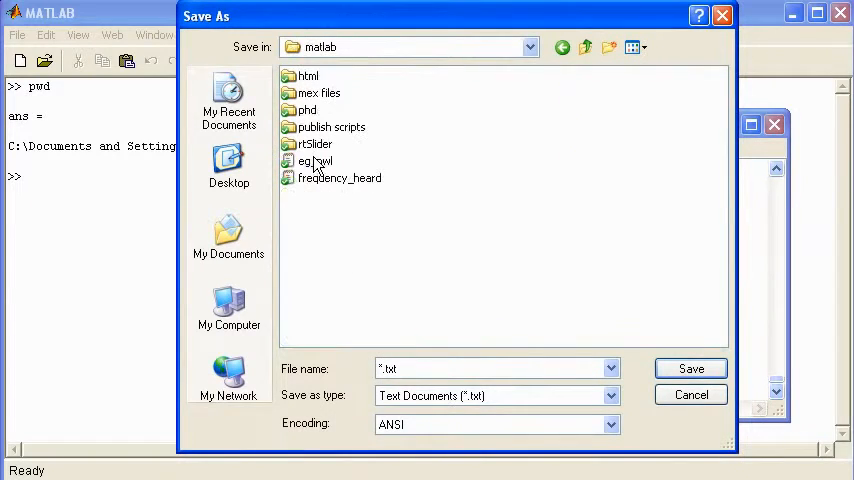
Name the file ecg.txt in place of the asterisk and save the readings.
left_click(385, 369)
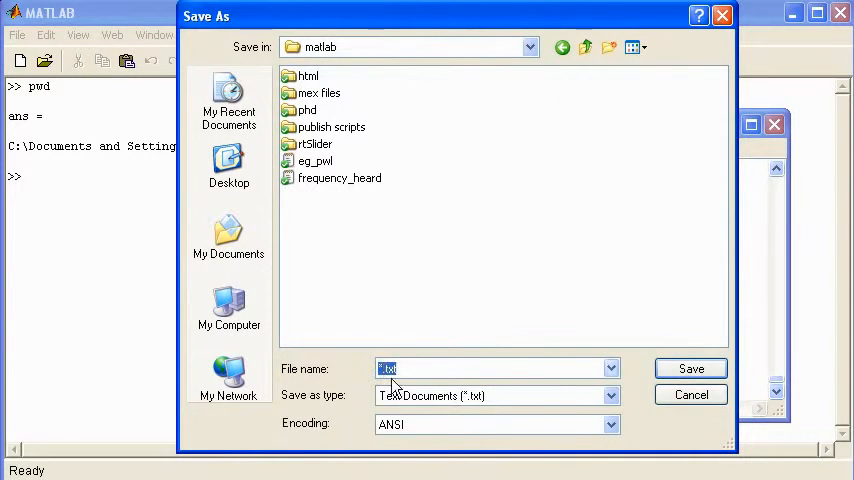
left_click(381, 369)
key("Delete")
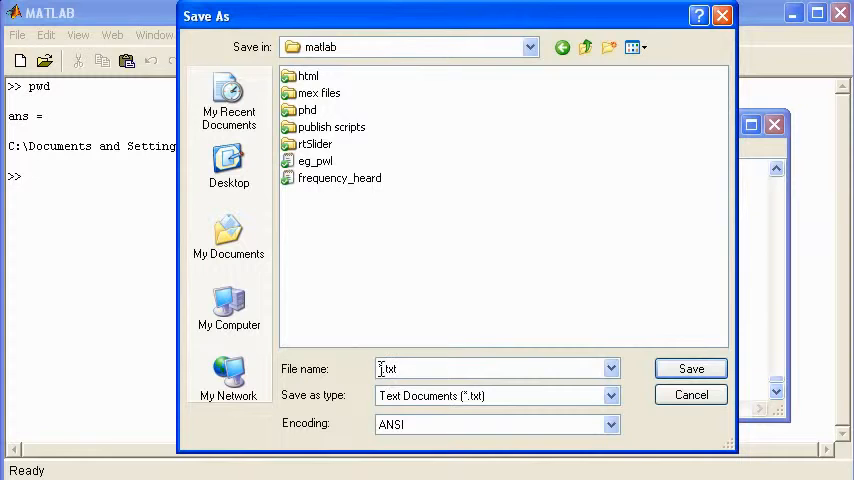
type("ecg")
left_click(691, 369)
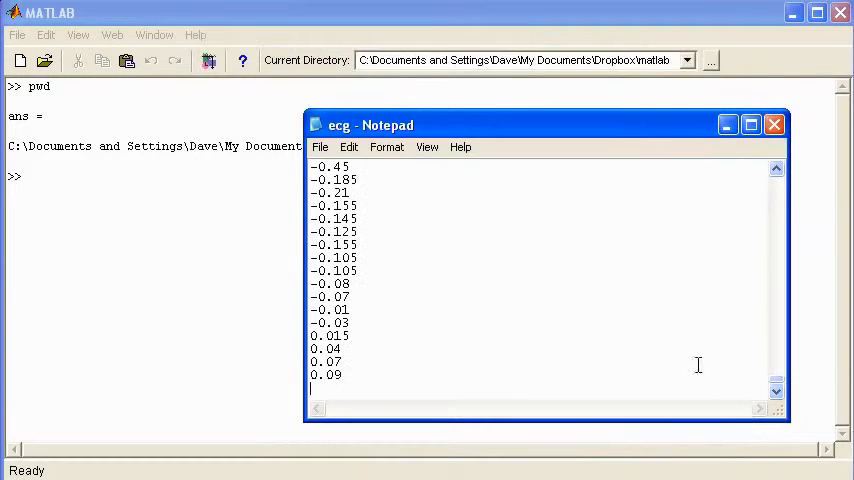
List the folder with ls to confirm ecg.txt is present, then clear the Command Window with clc.
left_click(186, 205)
type("ls")
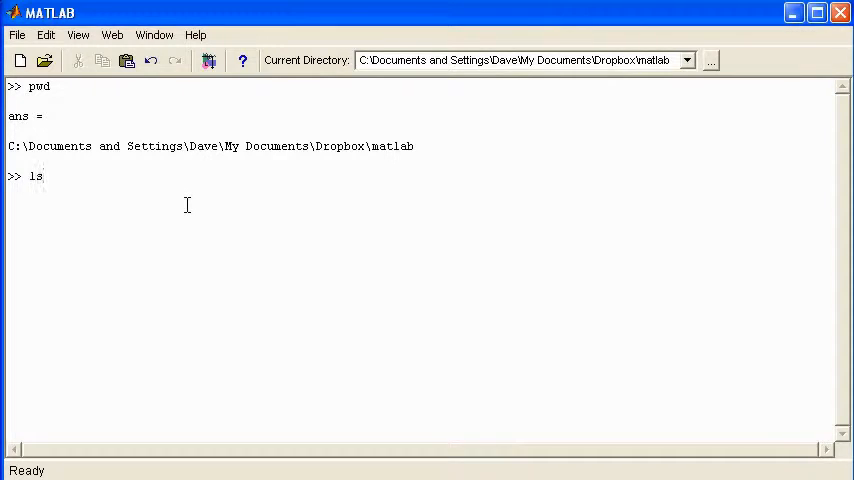
key("Return")
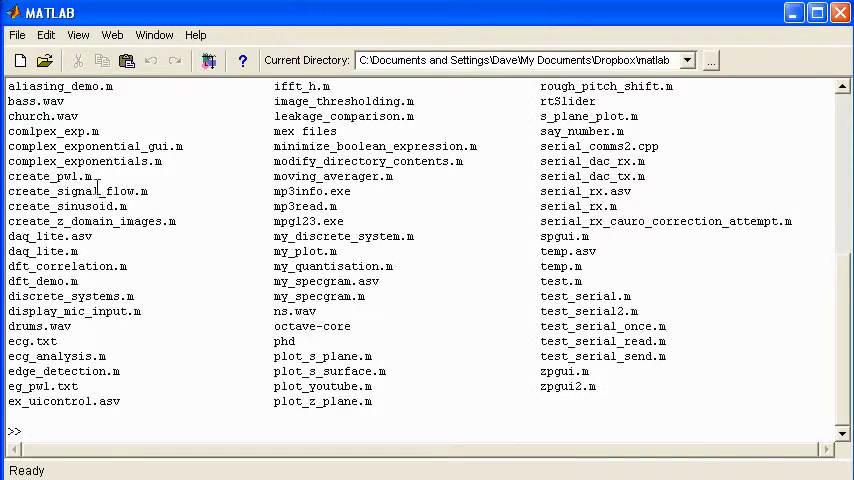
left_click_drag(68, 341, 6, 341)
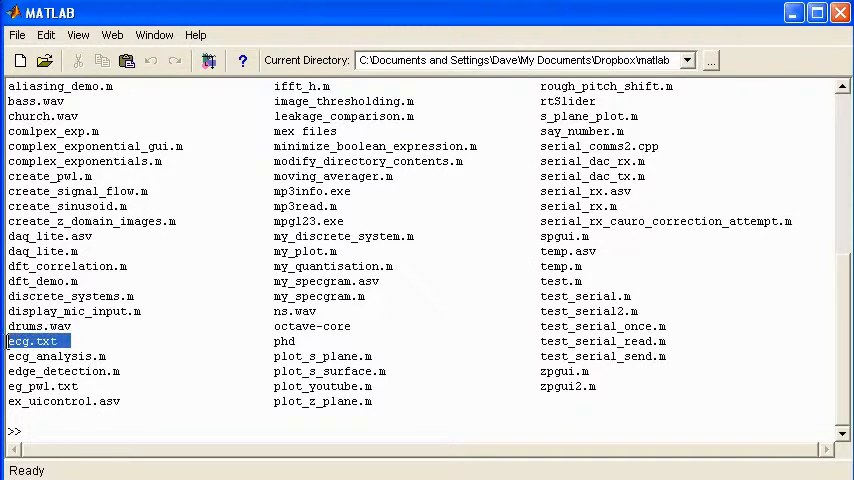
left_click(55, 424)
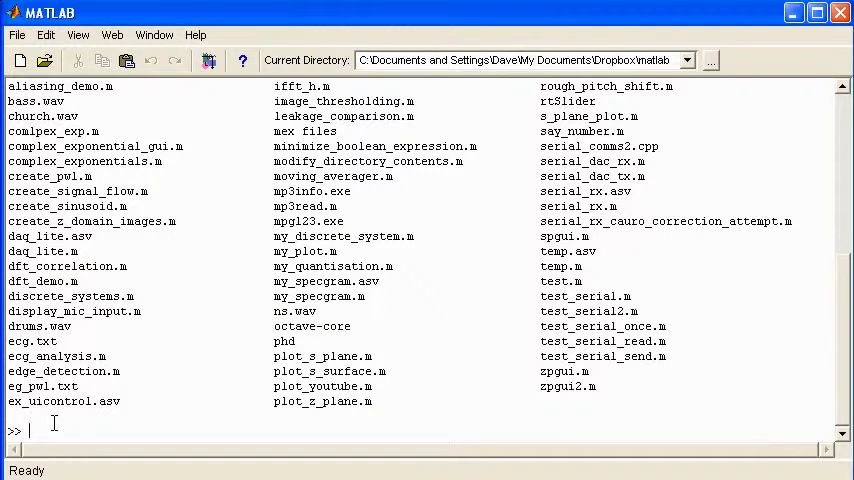
type("clc")
key("Return")
type("sig")
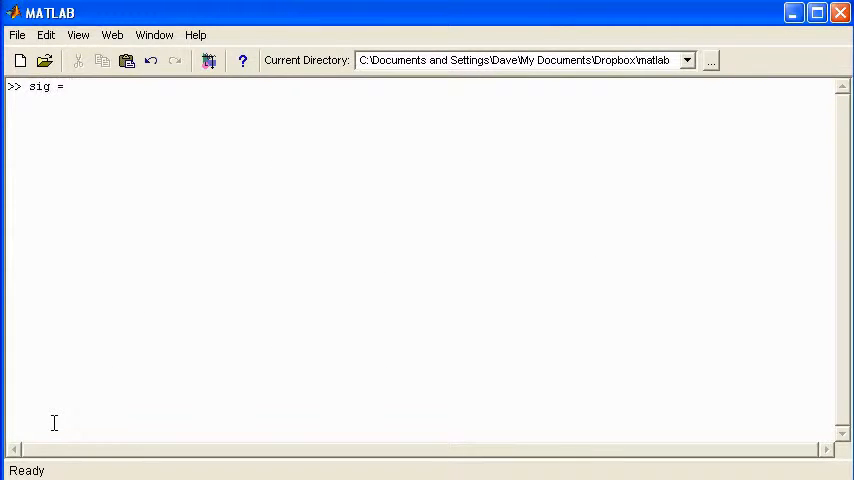
type(" = load('")
type("ecg.txt")
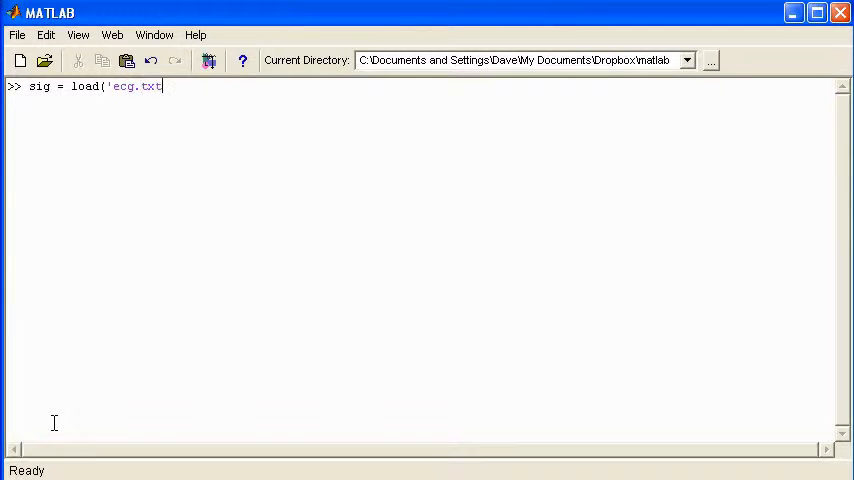
type("');")
Load ecg.txt into sig and plot the signal with plot(sig).
key("Return")
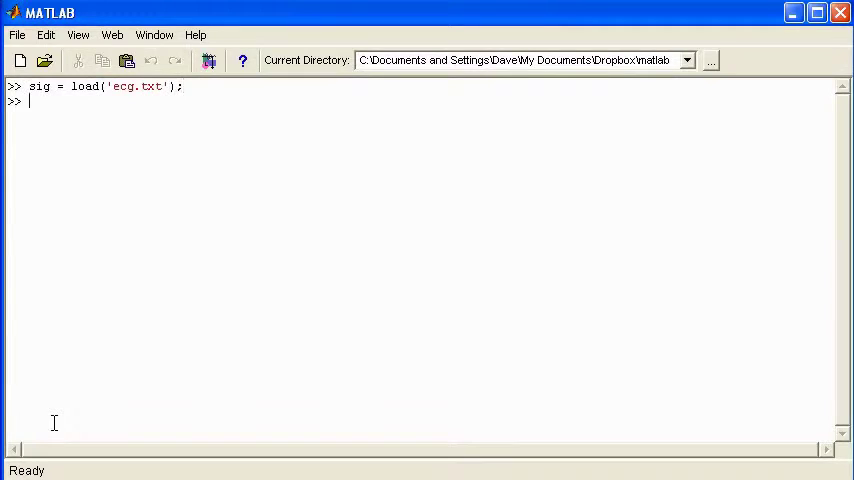
type("plot(si")
type("g)")
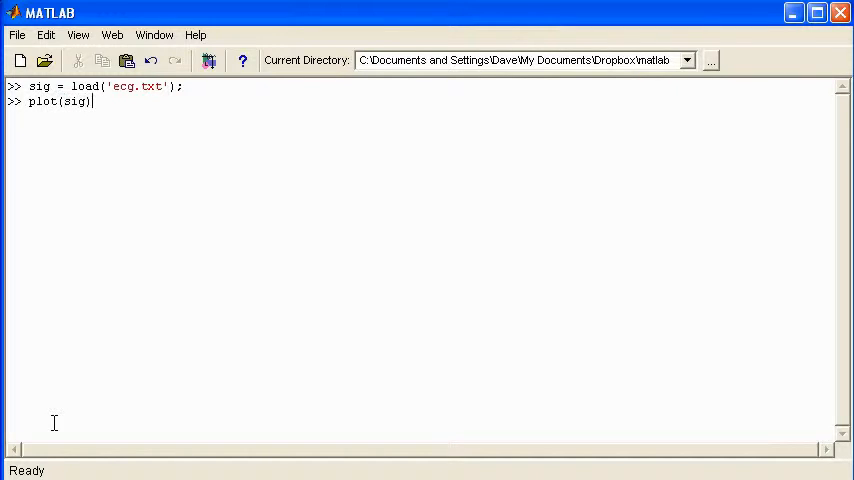
key("Return")
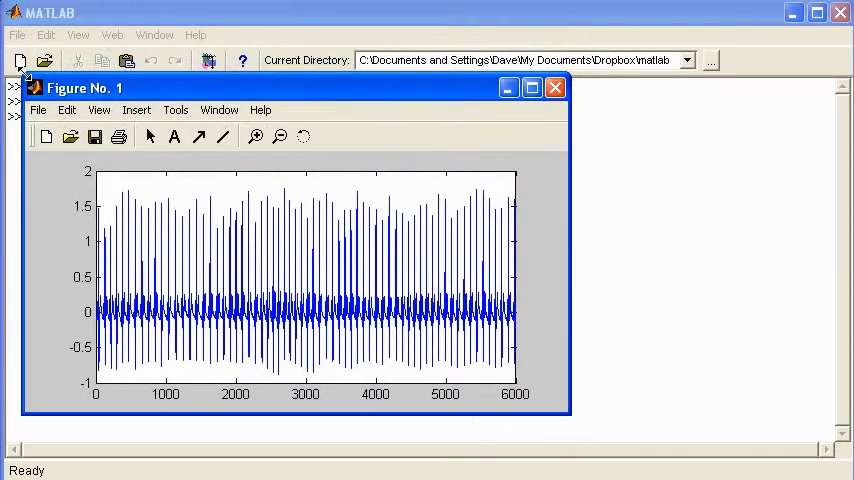
Widen the ECG figure window and move it slightly higher.
left_click_drag(572, 252, 785, 265)
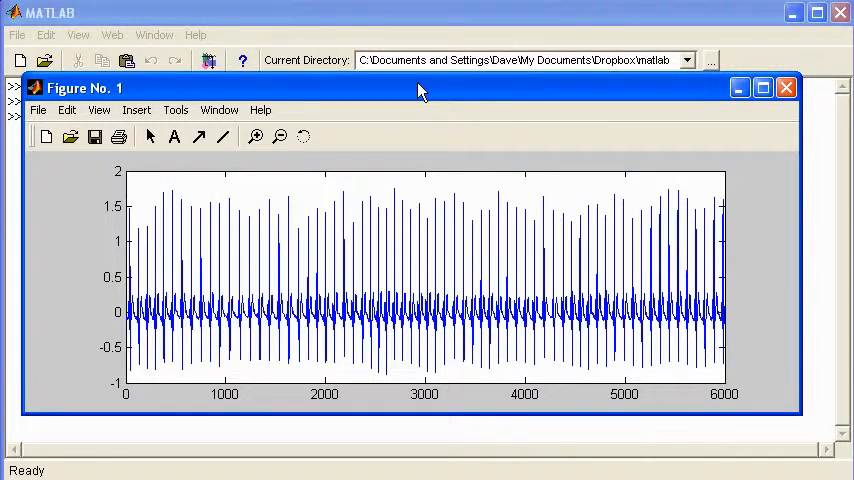
left_click_drag(420, 92, 431, 69)
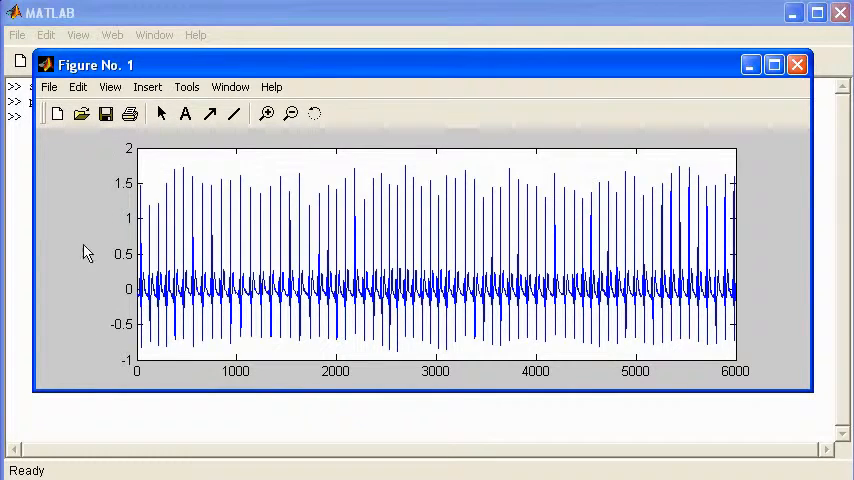
Label the axes Samples and Electrical Activity, fixing the ylable typo to ylabel.
left_click(23, 158)
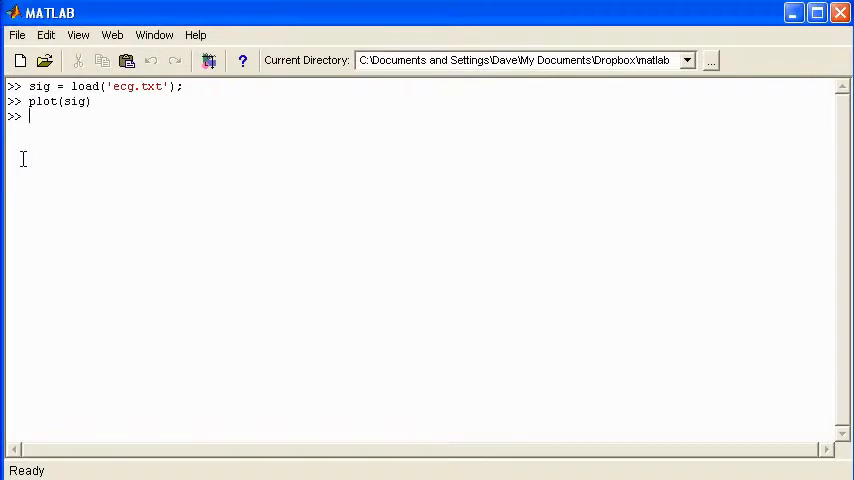
type("xlve")
key("BackSpace")
key("BackSpace")
type("abel(")
type("'Sample")
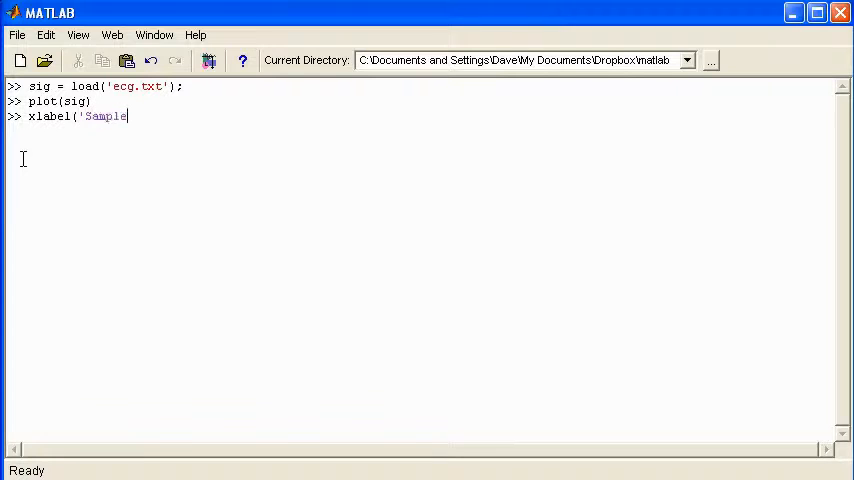
type("s');")
key("Return")
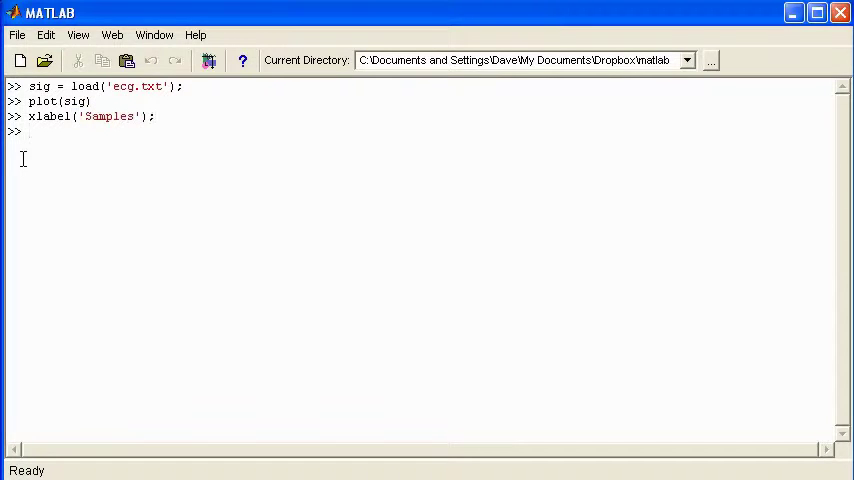
type("ylable(")
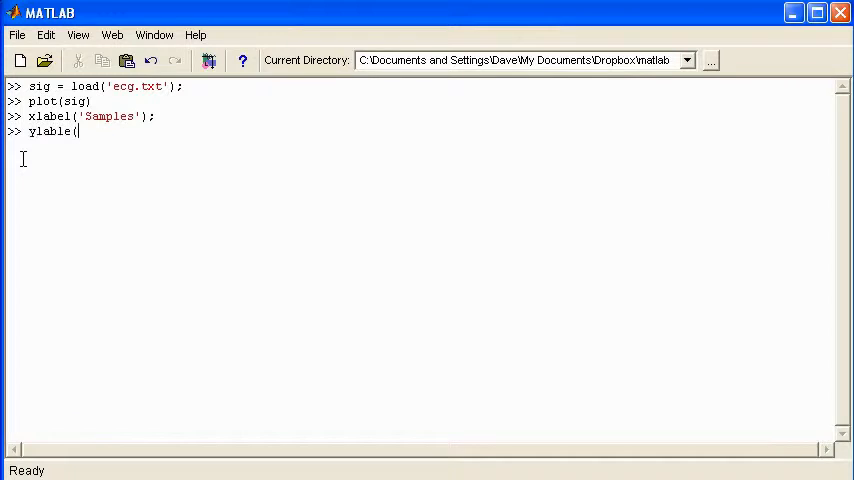
type("'Electrica")
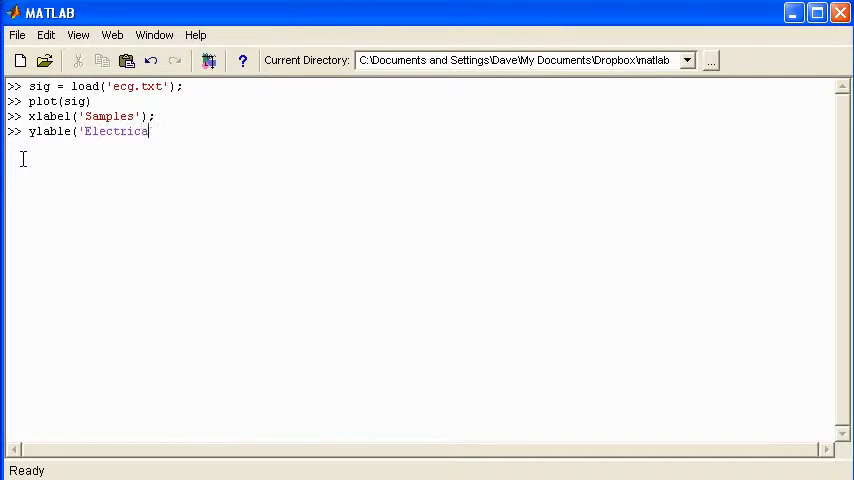
type("l Acti")
type("vity');")
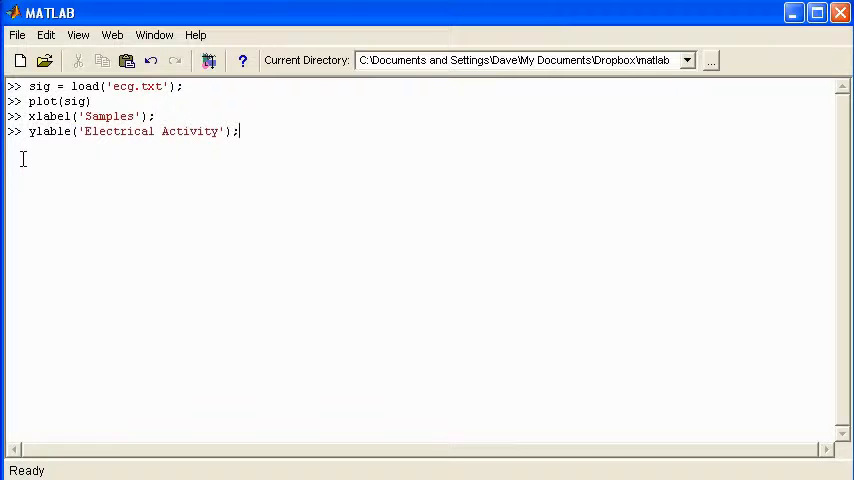
key("Return")
key("Up")
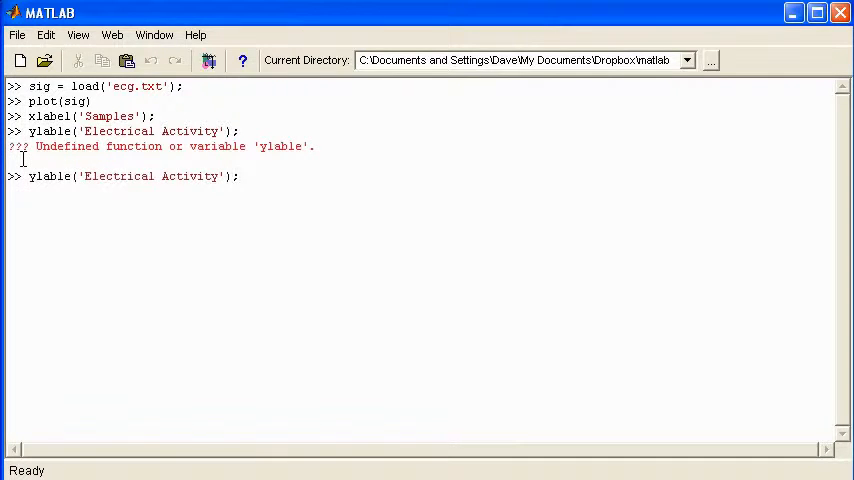
key("BackSpace")
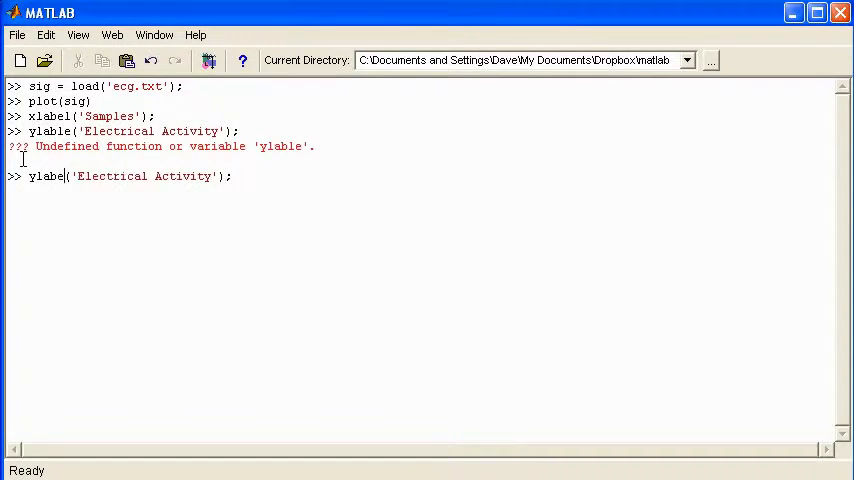
type("l")
key("Return")
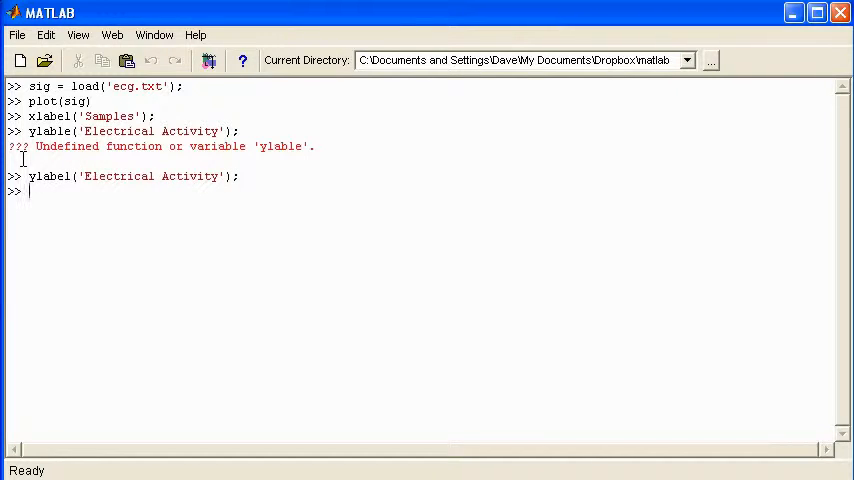
type("title('")
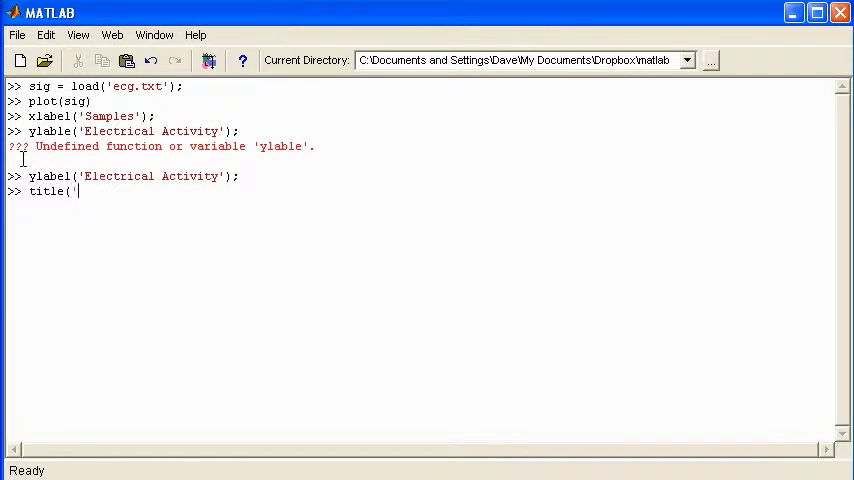
type("ECG signal ")
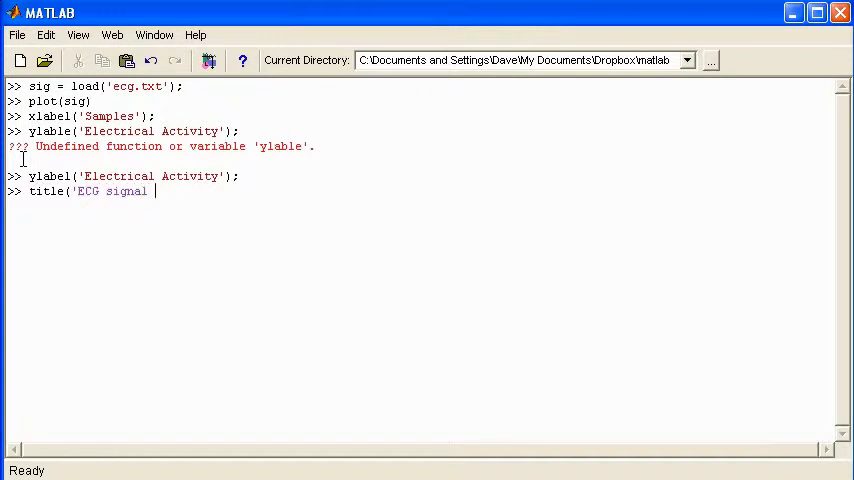
type("sample")
type("d at 10")
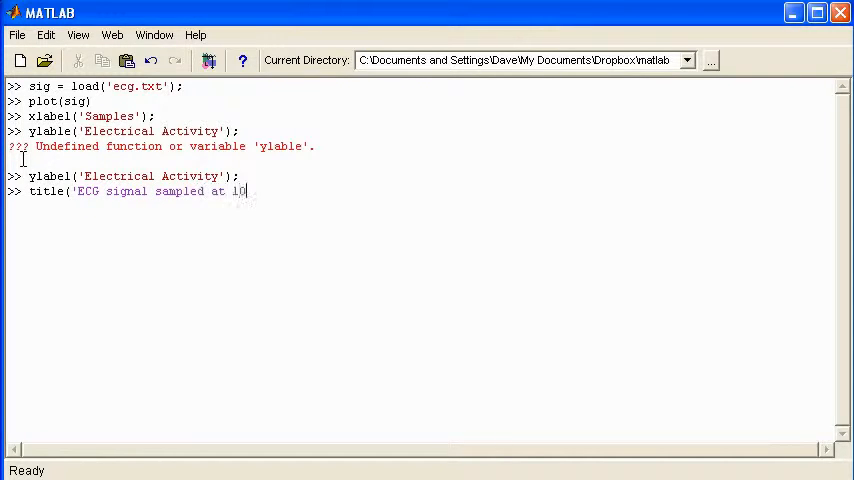
type("0Hz")
type("')")
Title the plot 'ECG signal sampled at 100Hz' and view the figure.
key("Return")
key("alt+Tab")
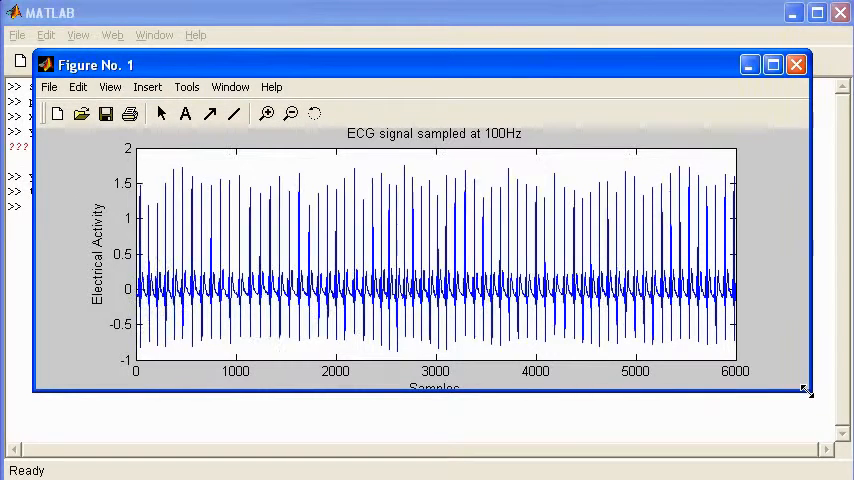
Make the figure taller, browse the Export file types without saving, and cancel.
left_click_drag(810, 390, 810, 447)
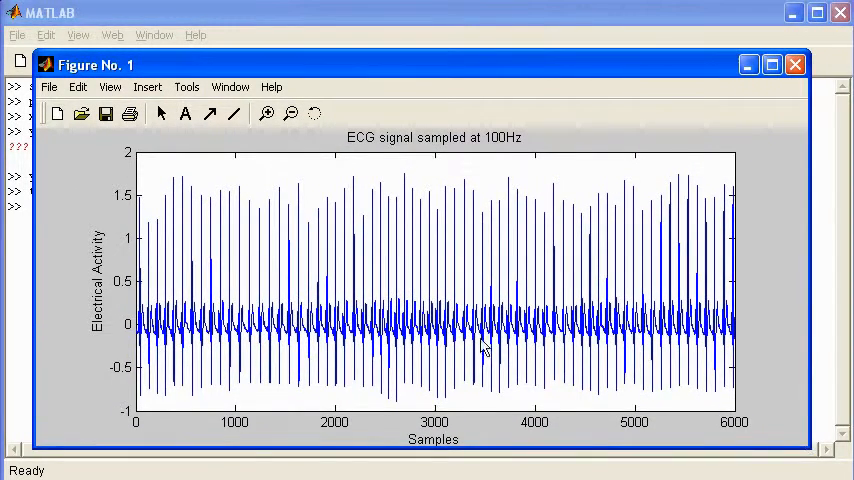
left_click(49, 87)
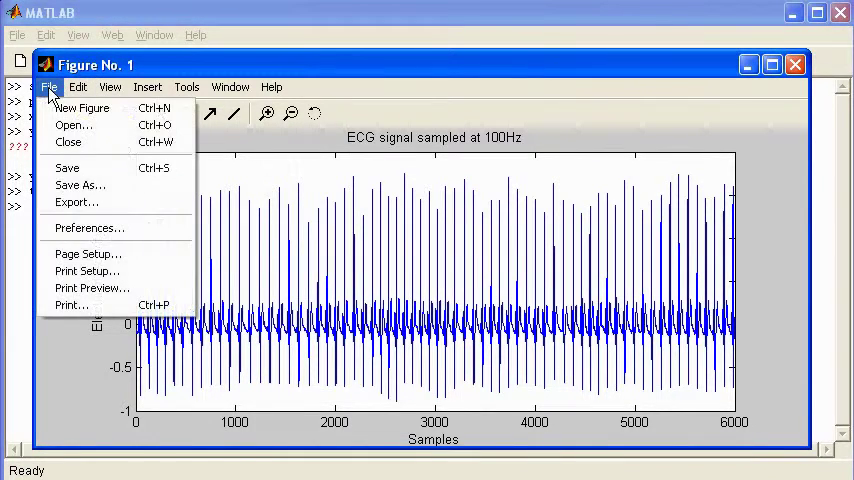
left_click(72, 204)
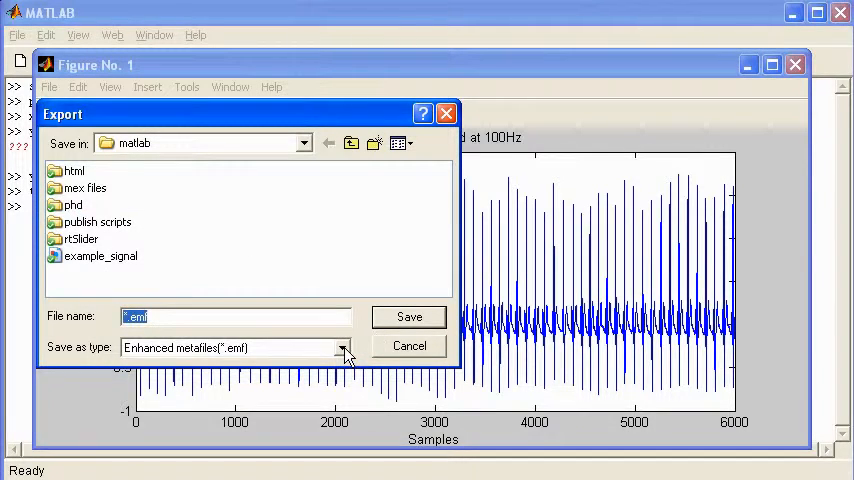
left_click(344, 349)
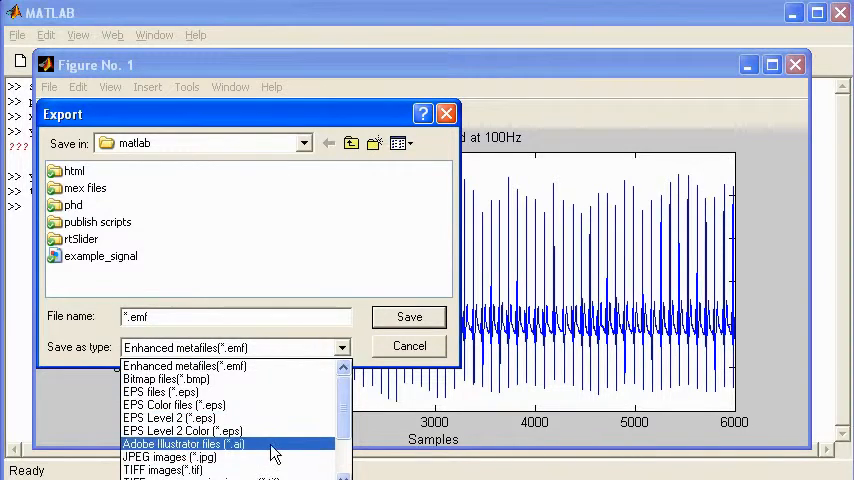
left_click(409, 347)
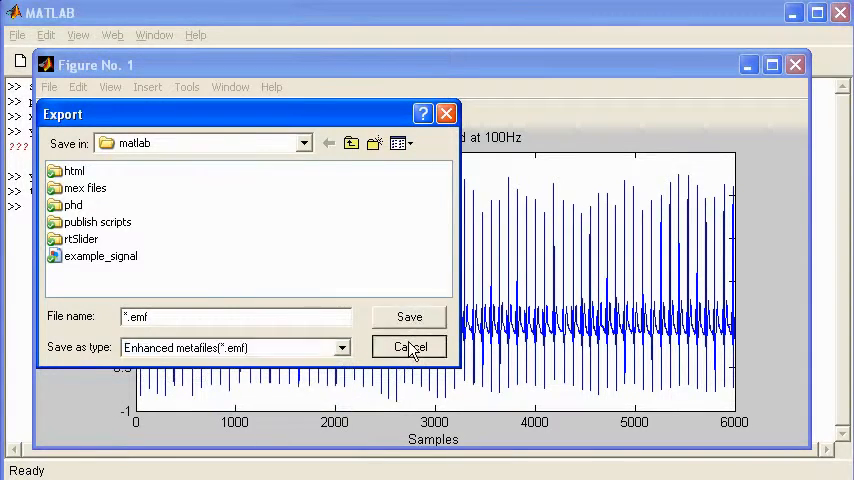
left_click(409, 347)
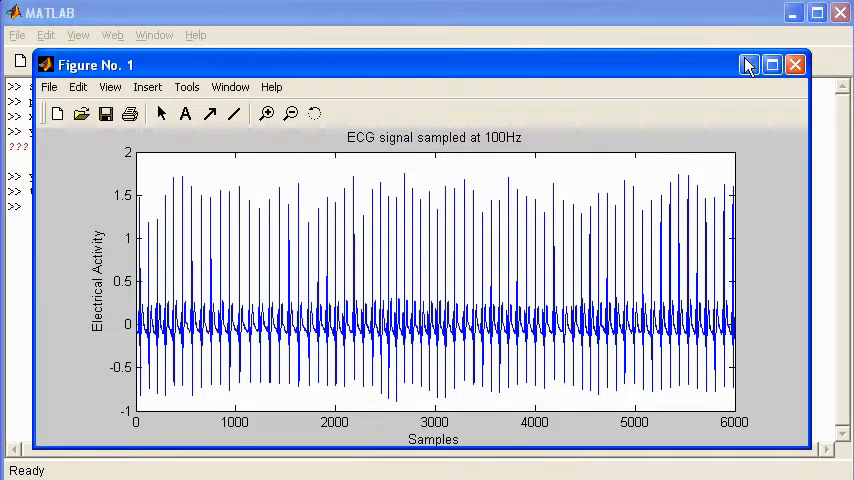
left_click(498, 42)
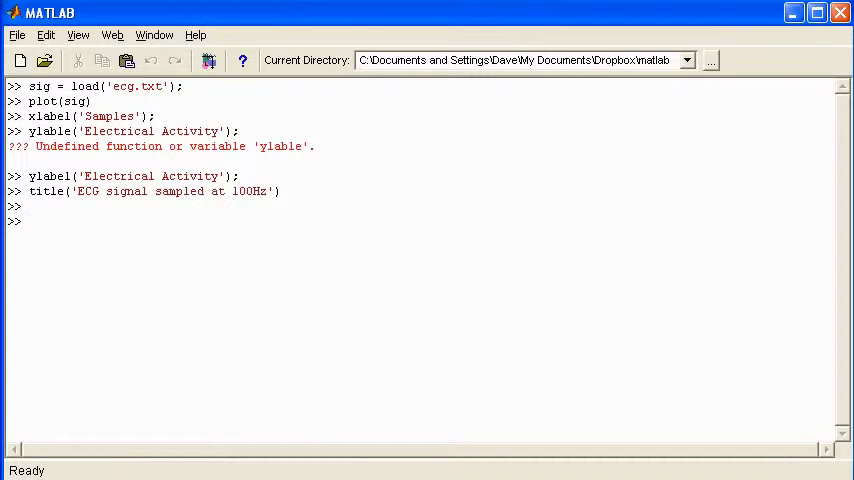
Zoom the ECG plot into a stretch of beats, then zoom back out to the full signal.
key("alt+Tab")
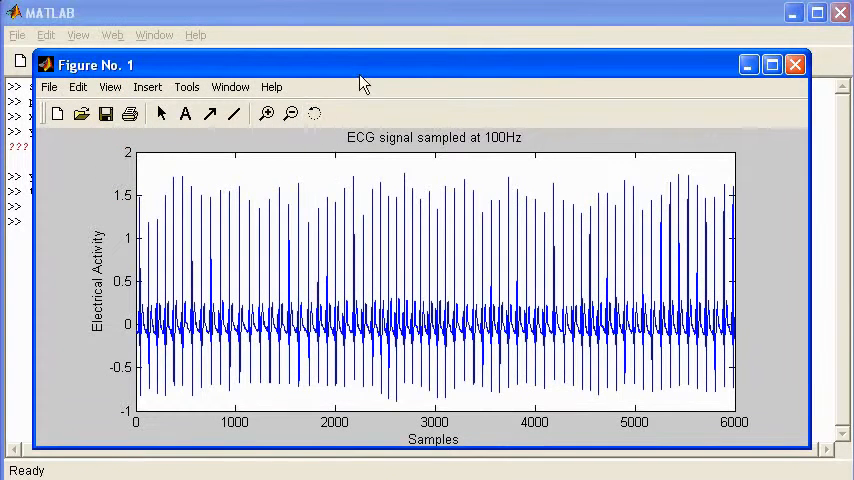
left_click_drag(363, 66, 363, 53)
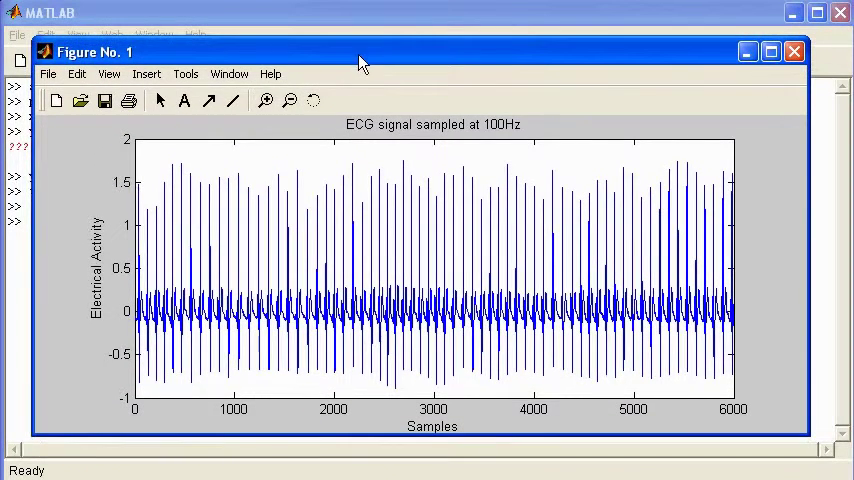
left_click(265, 100)
mouse_move(222, 152)
left_mouse_down()
mouse_move(275, 355)
mouse_move(322, 415)
left_mouse_up()
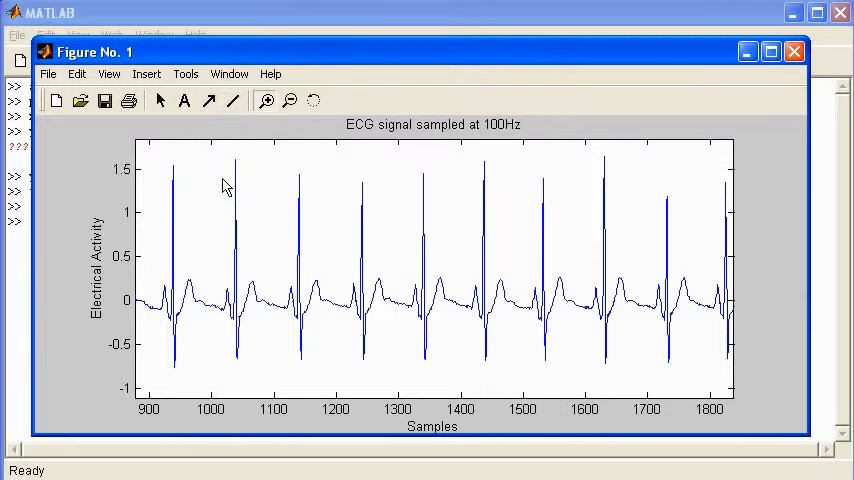
left_click(290, 100)
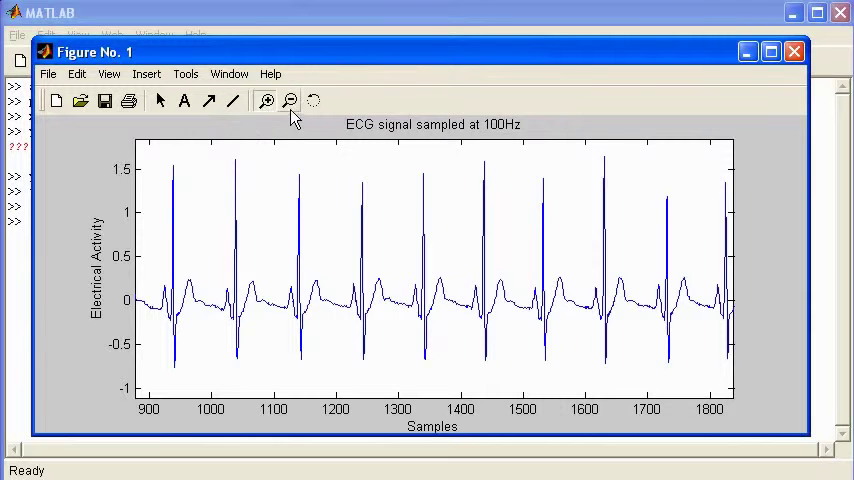
left_click(283, 188)
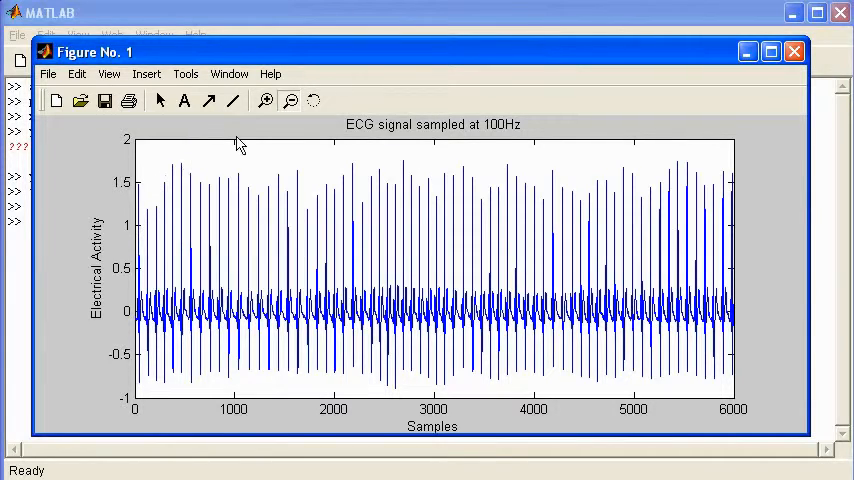
Zoom in on samples 750–1170 and then the single peak near sample 845.
left_click(266, 100)
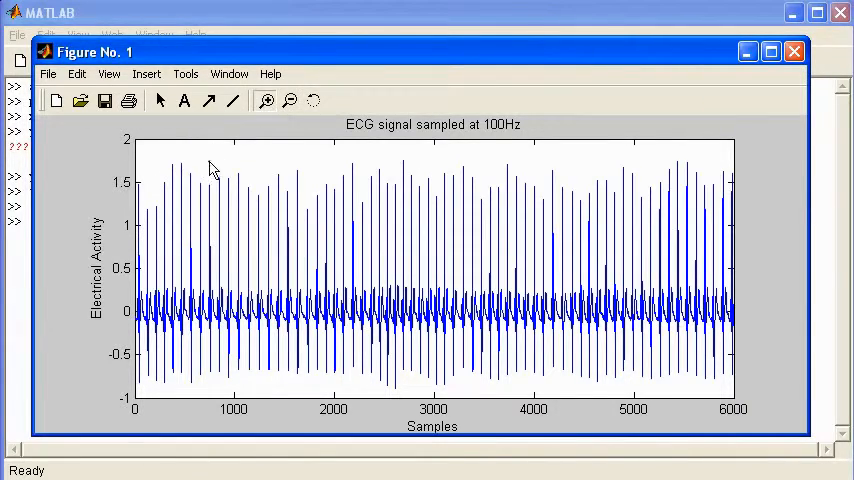
left_click_drag(210, 167, 253, 404)
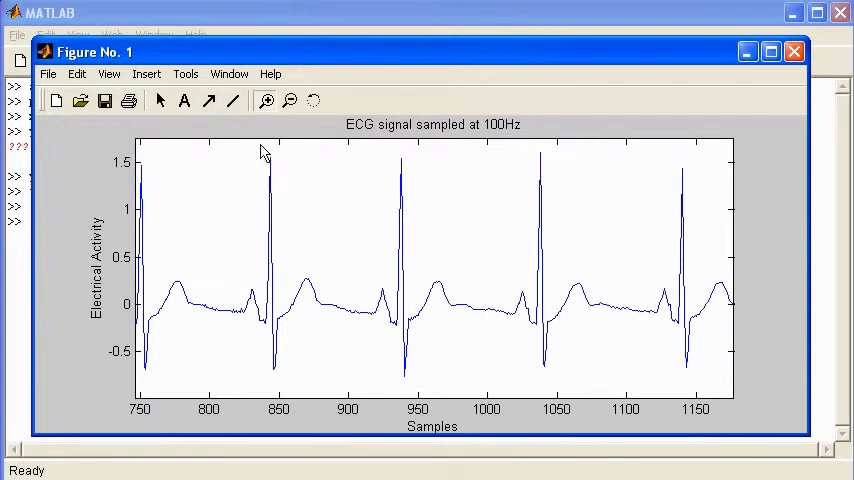
left_click_drag(254, 149, 305, 398)
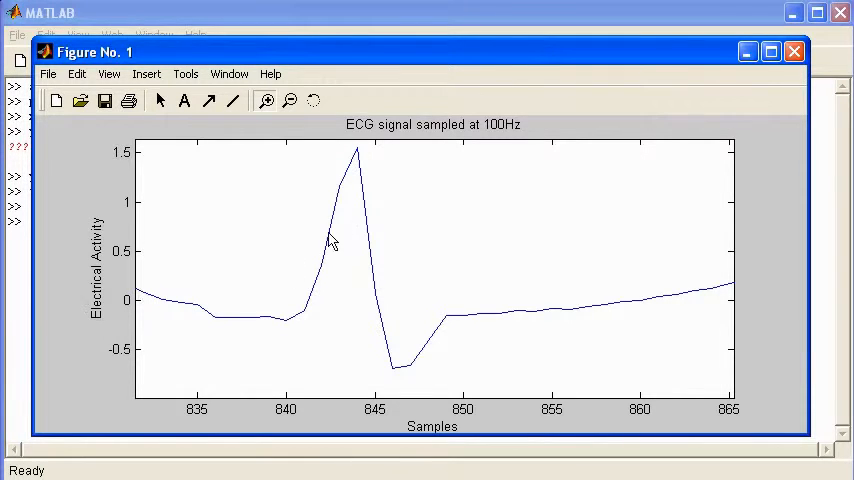
left_click(26, 237)
type("hold on")
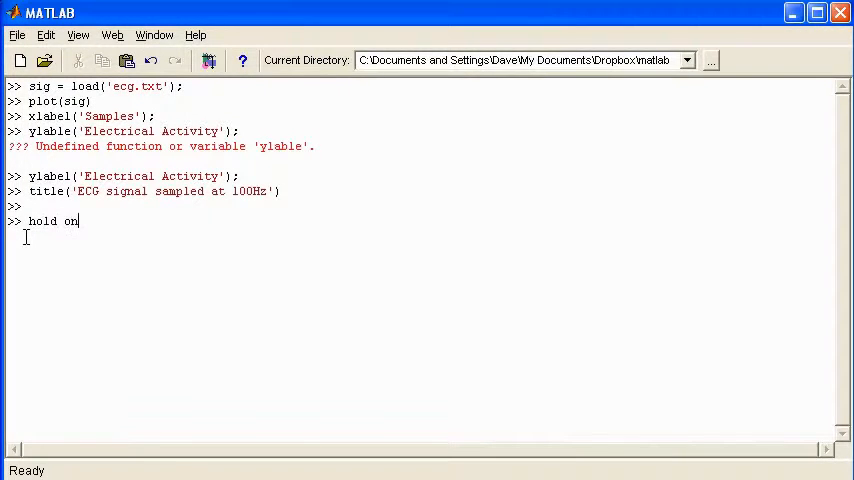
Run hold on so the red circle markers overlay the existing ECG line.
key("Return")
type("plot(sig,'ro")
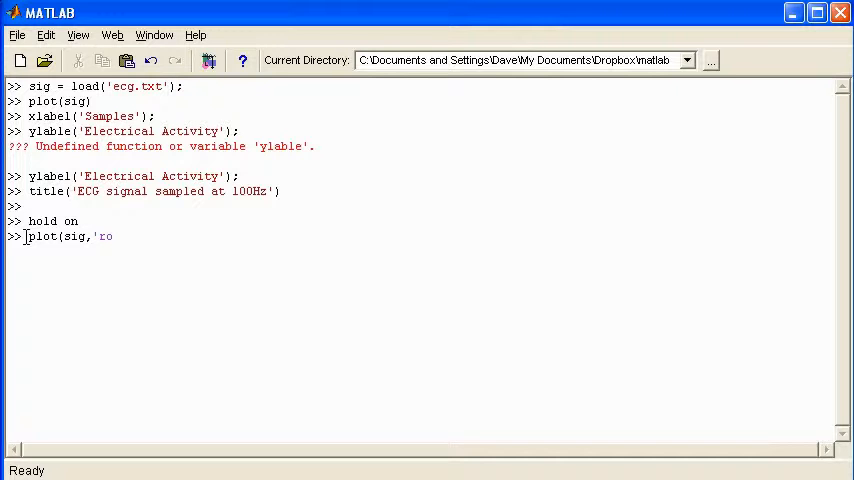
type(")")
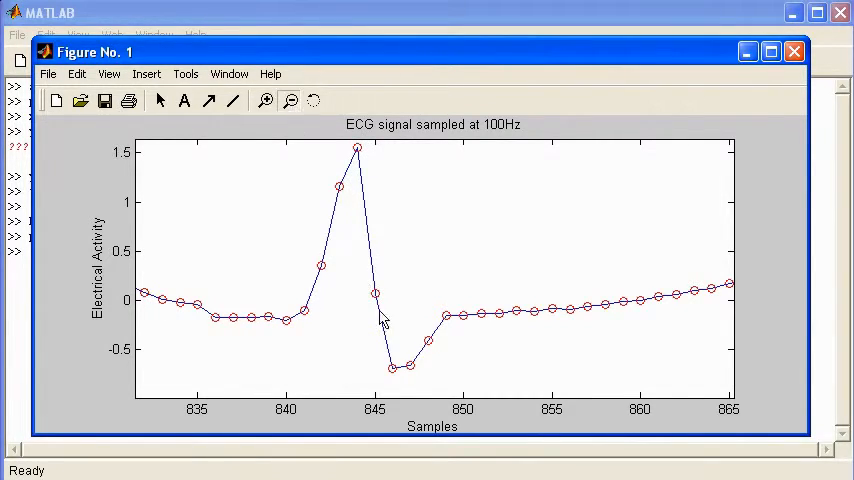
Zoom the ECG plot into samples 815–820 to see individual marked samples, postponing the update restart.
left_click(333, 206)
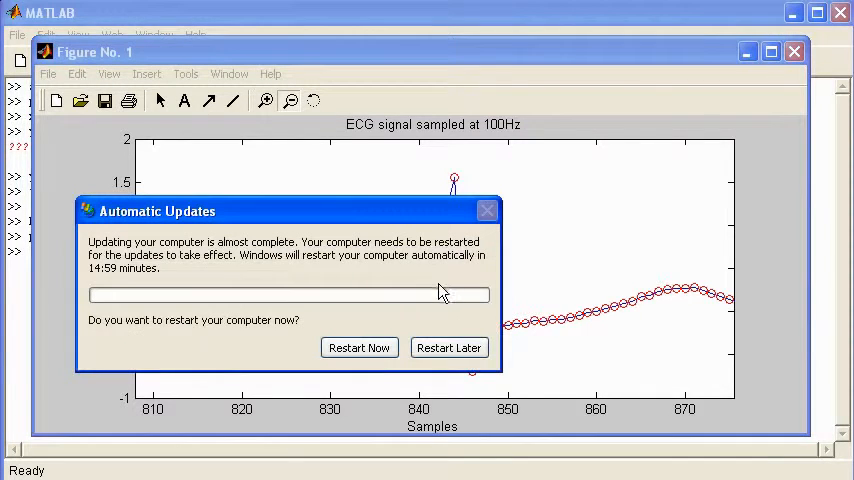
left_click(448, 348)
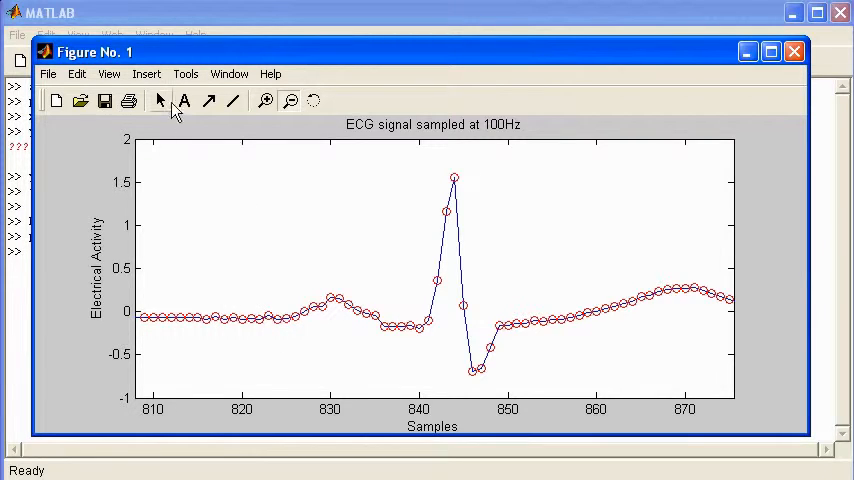
left_click(267, 101)
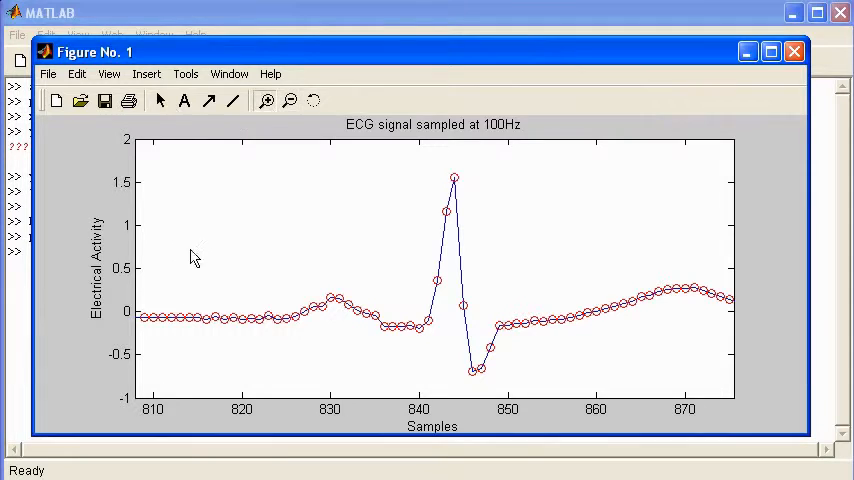
left_click_drag(170, 238, 315, 370)
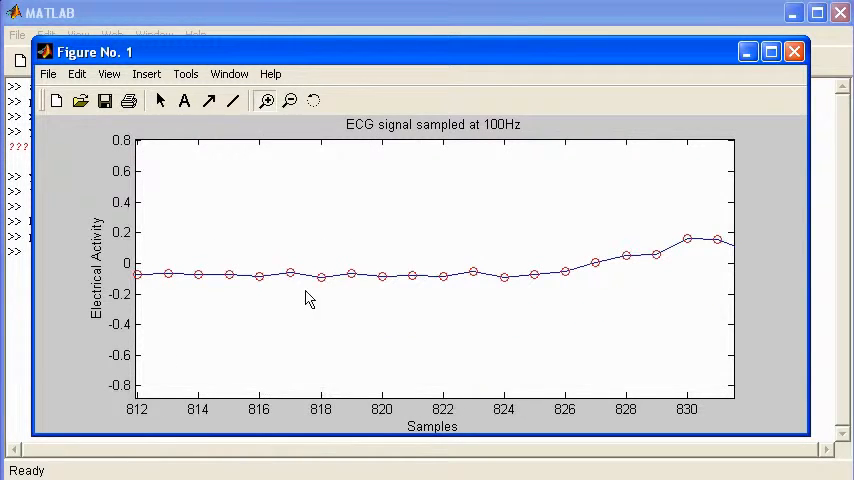
left_click_drag(225, 232, 312, 322)
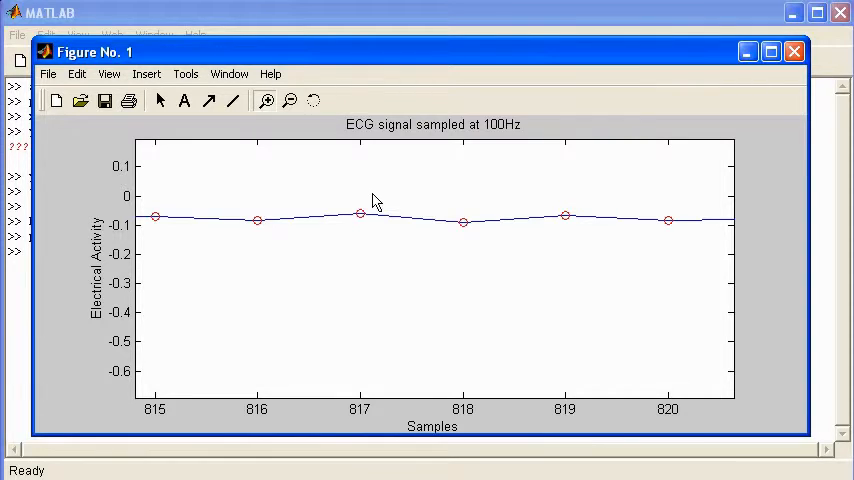
Run edit in the Command Window to open a new blank Untitled6 script.
left_click(25, 258)
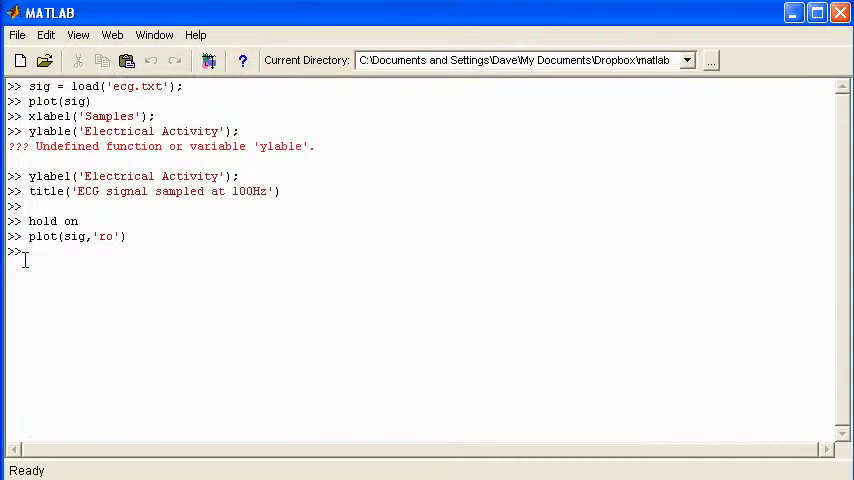
type("edit")
key("Return")
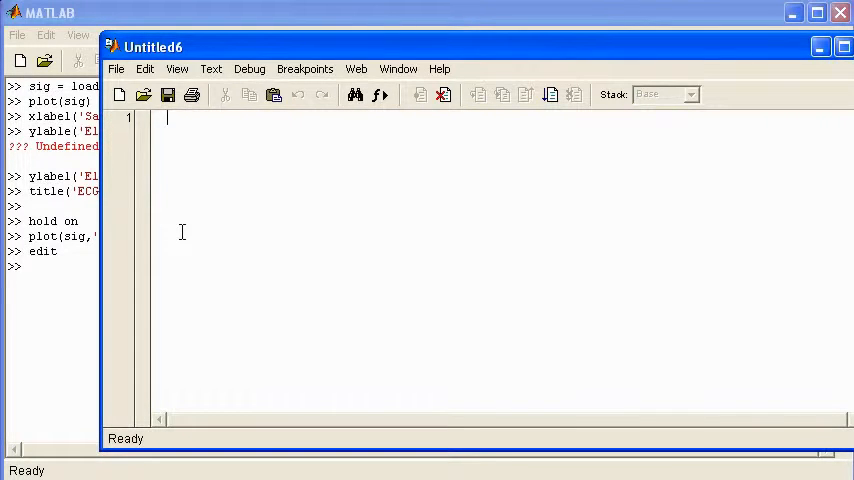
type("%")
type("prg")
Write the title comment describing the ECG BPM program, with blank lines below it.
key("BackSpace")
type("ogram ")
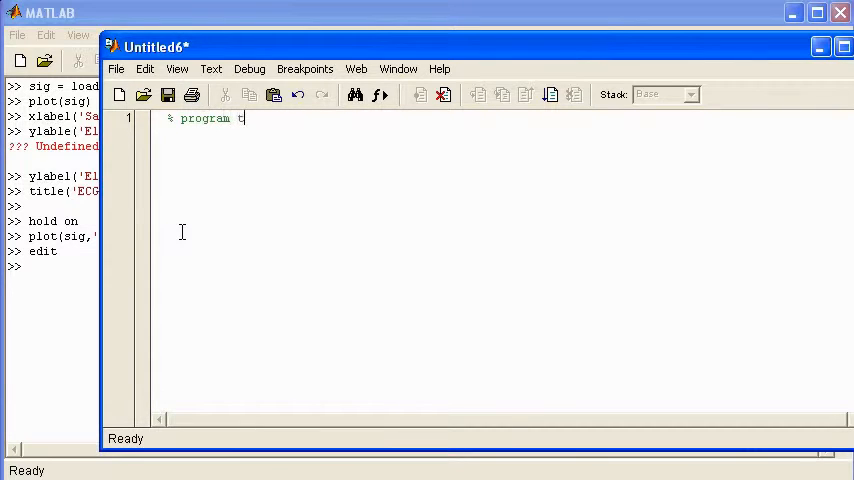
type("to det")
type("ermin")
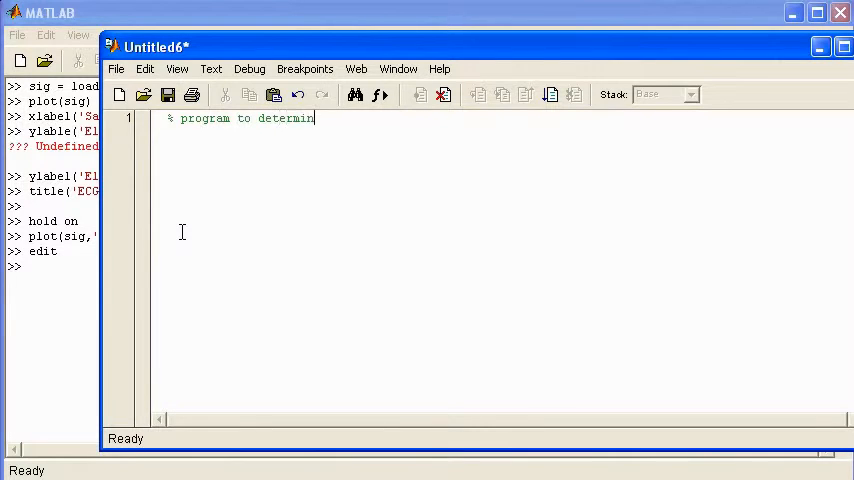
type("e the BP")
type("M of ")
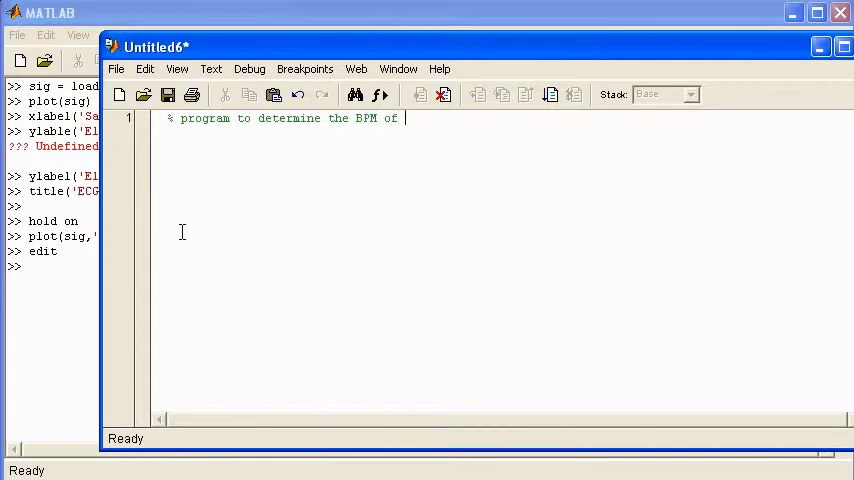
type("an ECG si")
type("gnal")
key("Return")
key("Return")
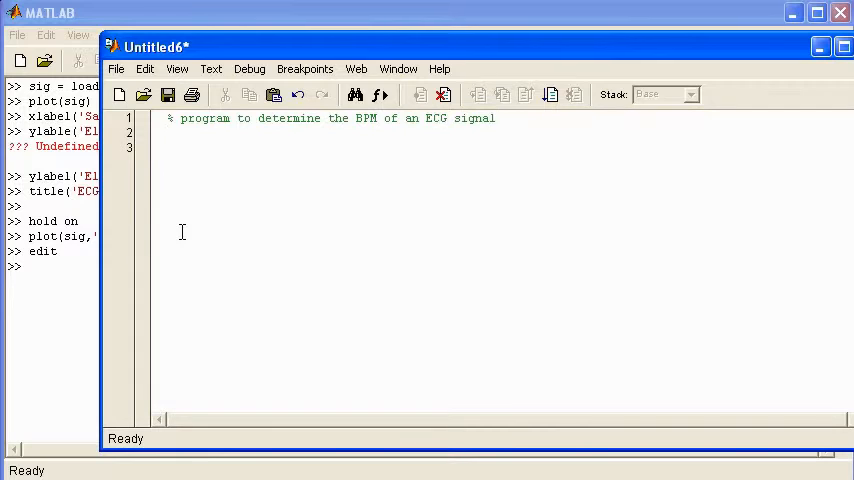
key("Return")
type("%")
type(" co")
type("u")
Add comment lines saying peaks above both neighbours and above 1 are counted as heart beats.
key("BackSpace")
type("unt e")
key("BackSpace")
type("the pe")
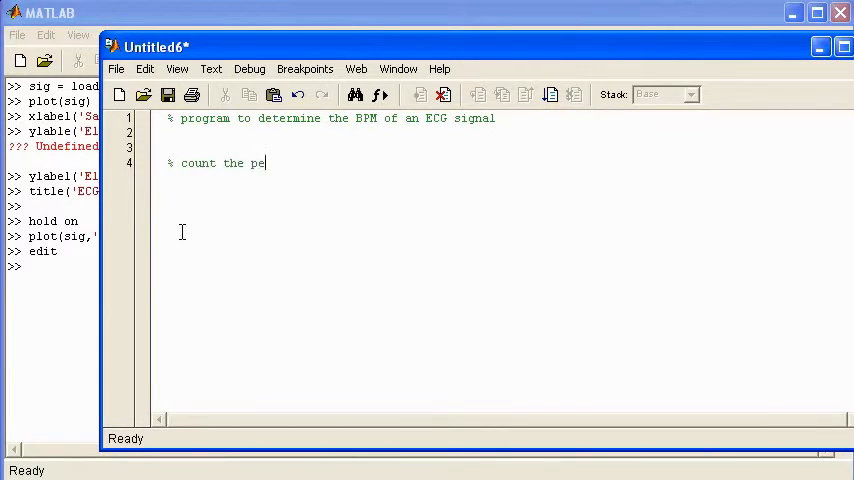
key("BackSpace")
key("BackSpace")
type("domin")
type("ant peak")
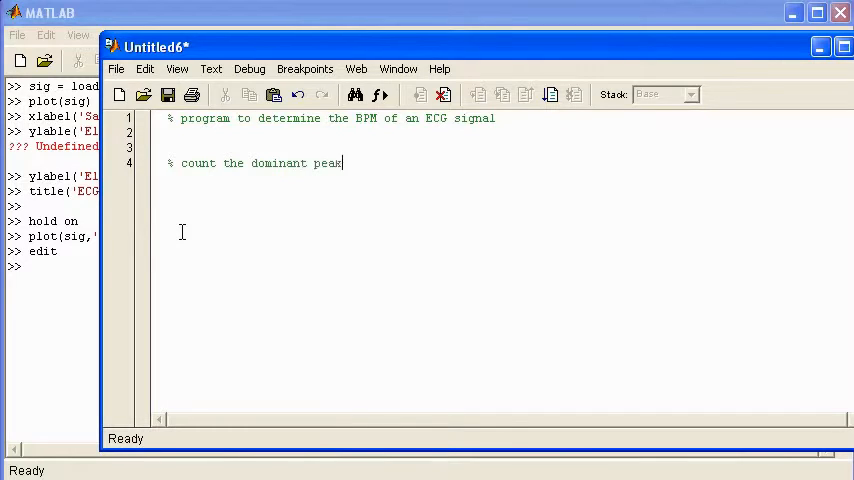
type("s in the s")
type("ignal")
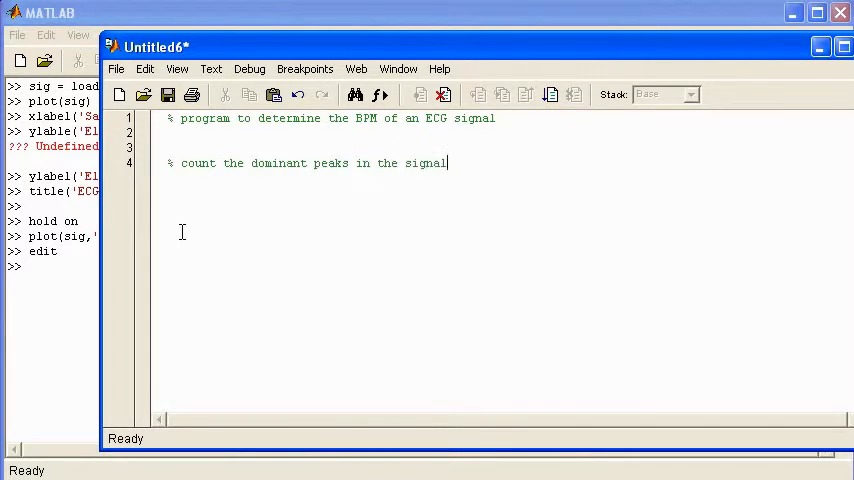
type(" (these corr")
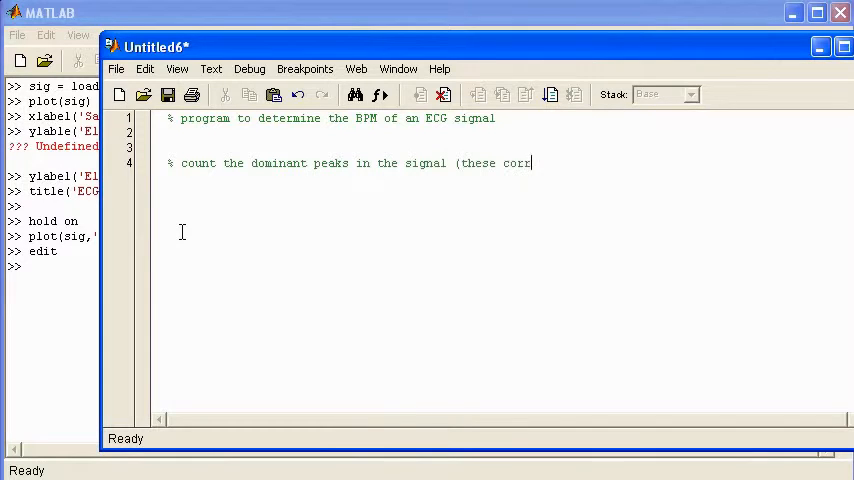
type("espond ")
type("to heart be")
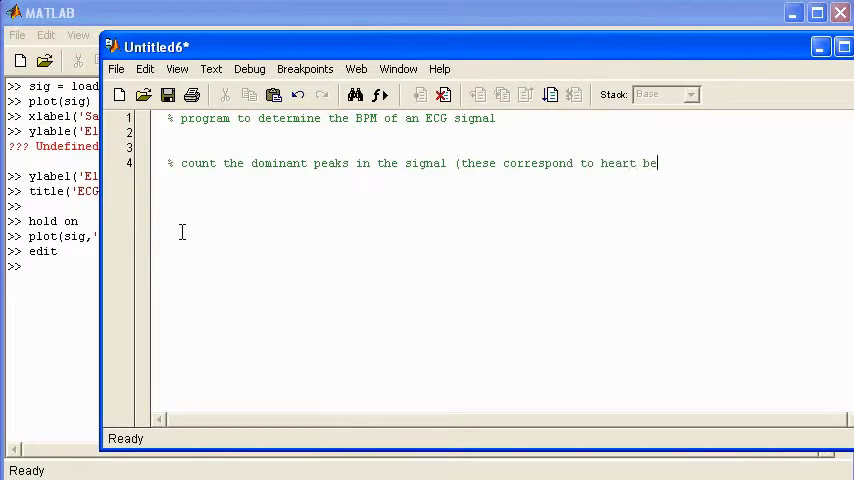
type("ats)")
key("Return")
type("% - peaks")
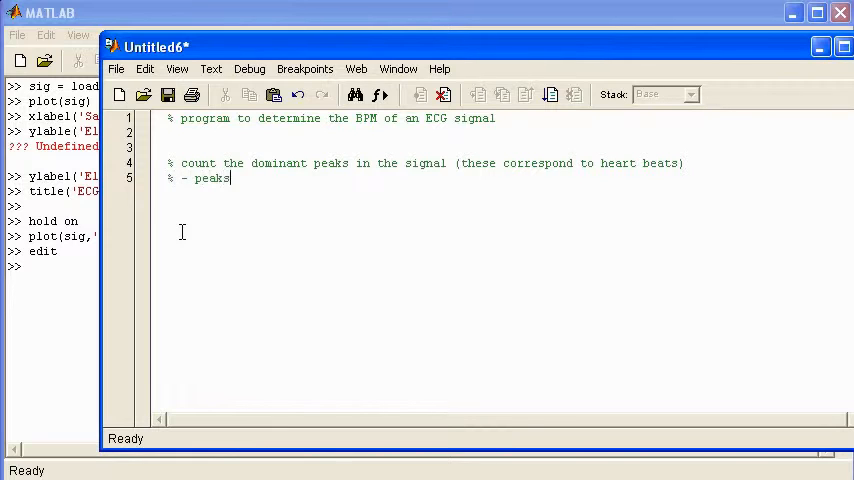
type(" are ")
type("defined to ")
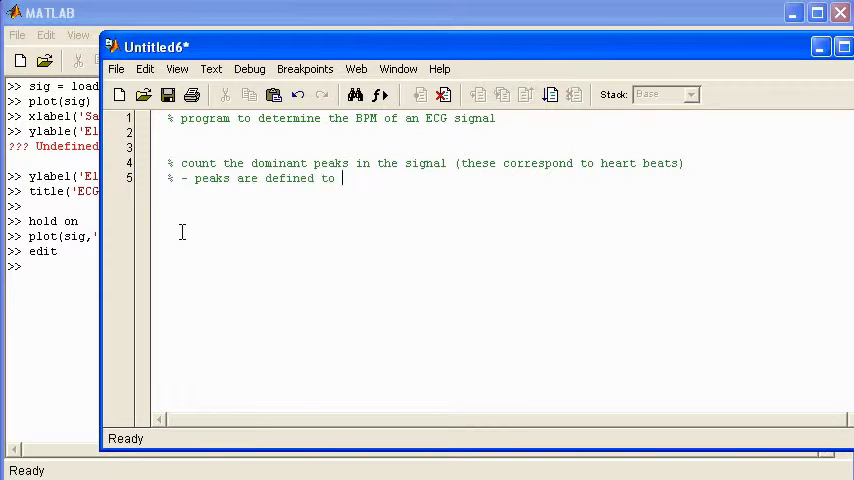
type("be sampel")
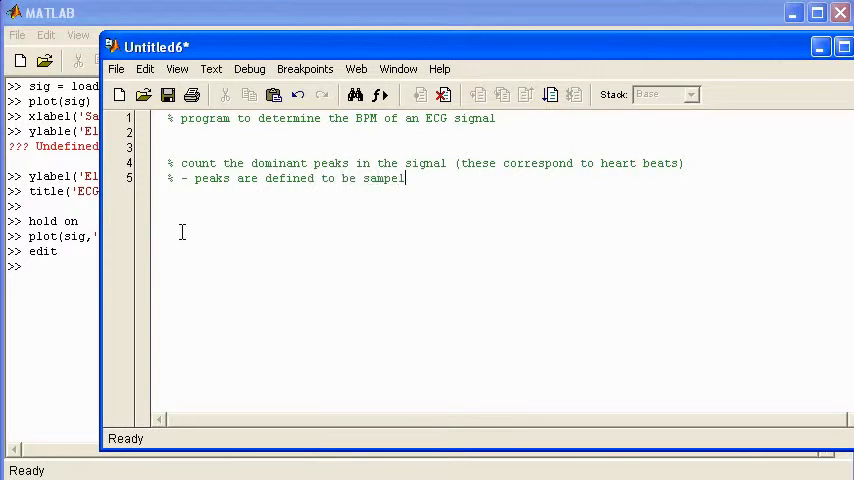
type("s greater t")
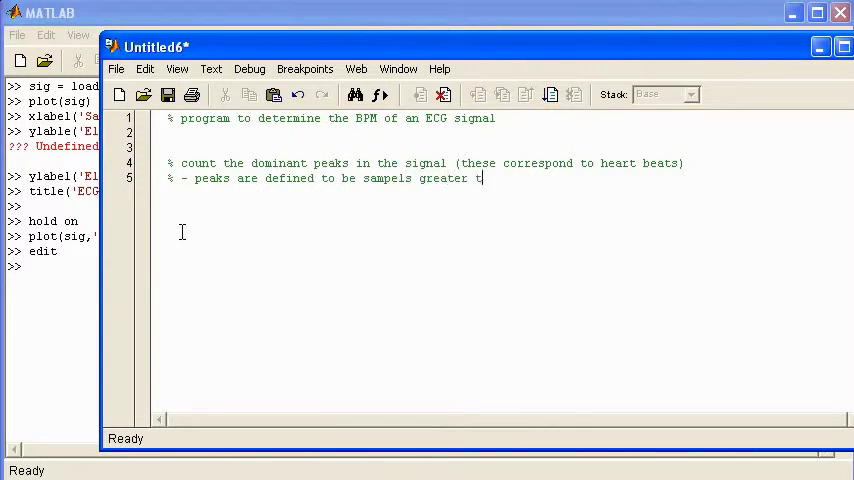
type("han t")
type("heir tw")
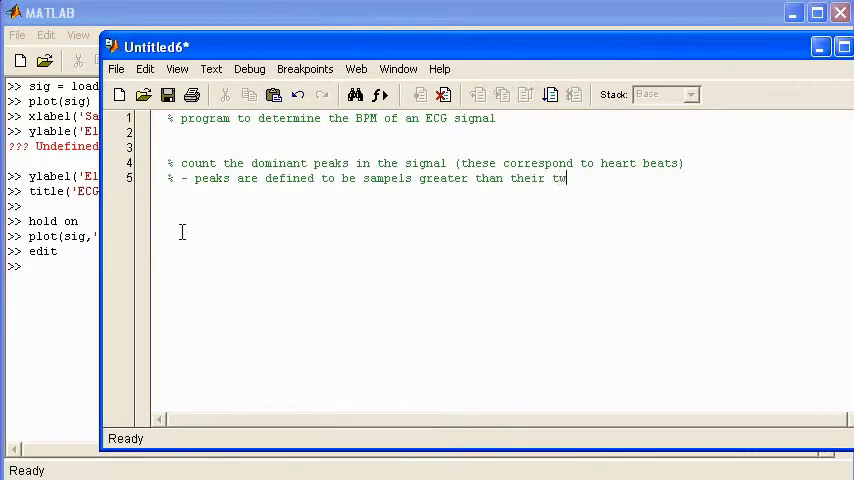
type("o nearest ")
type("neighbour")
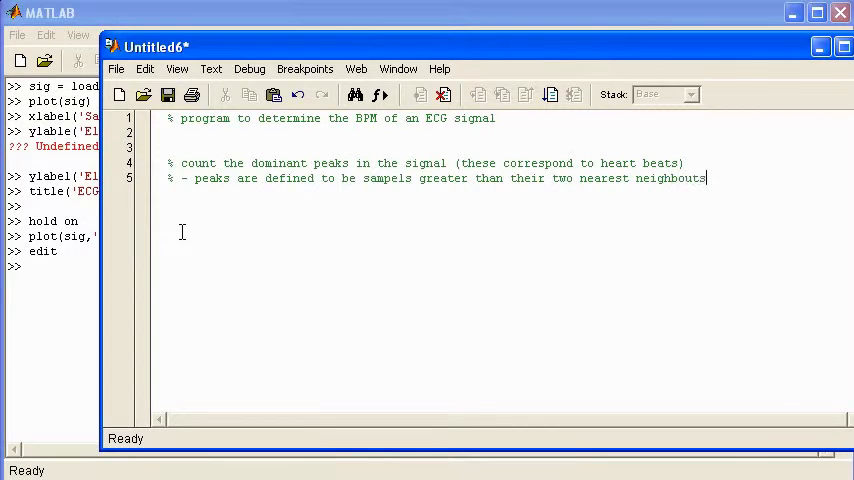
type("s and ")
type("greater than")
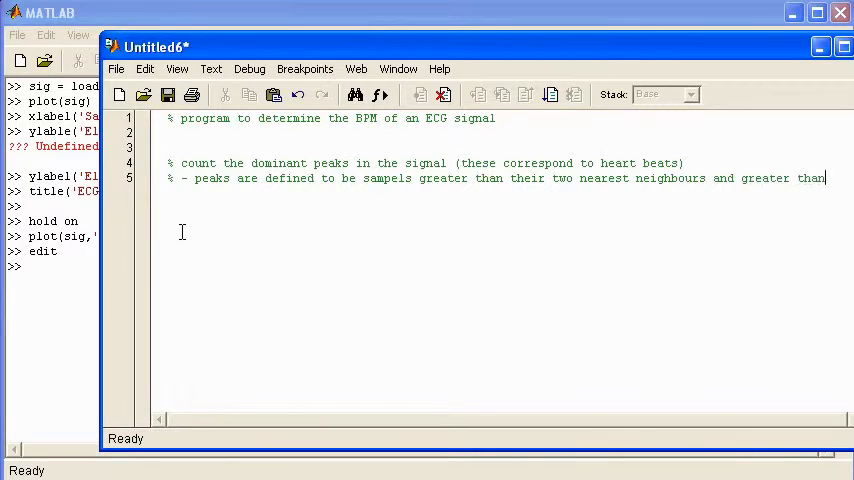
type(" l")
key("Return")
key("Return")
key("Return")
type("%")
type("pers")
Write the comment about dividing beats counted by signal duration (in minutes), with an empty line above.
key("BackSpace")
key("BackSpace")
key("BackSpace")
type("ivi")
type("e")
key("BackSpace")
key("BackSpace")
type("de t")
type("he ")
type("eats c")
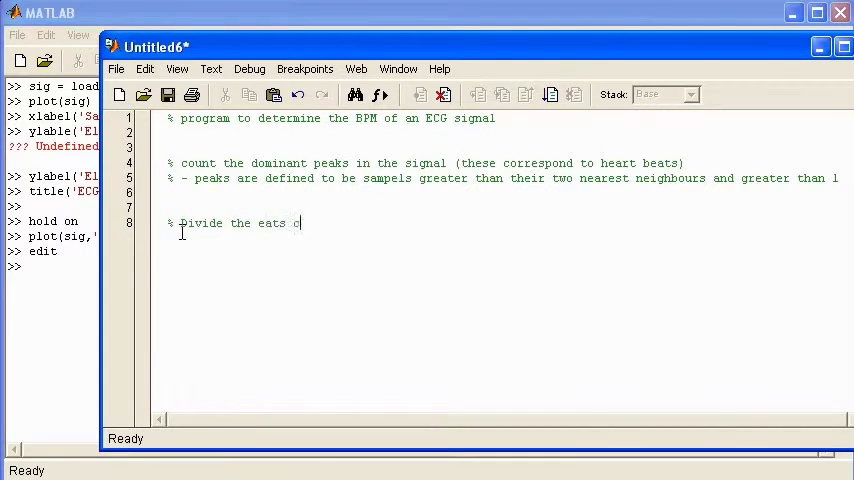
type("ounted by ")
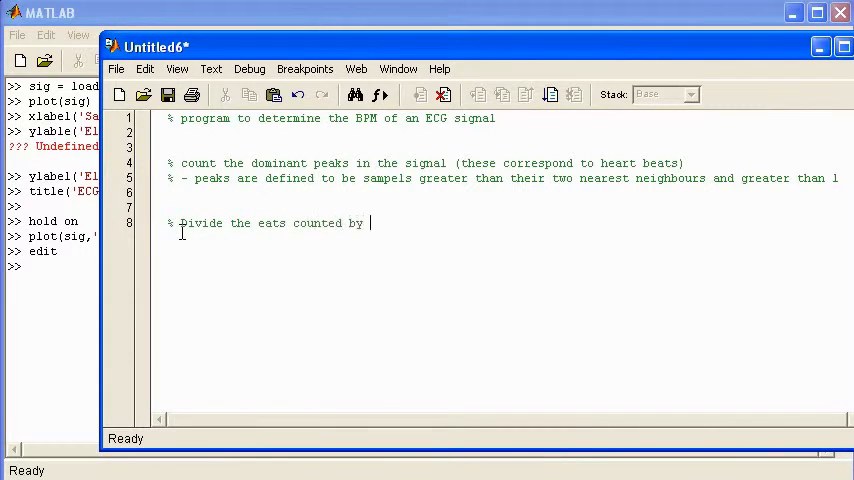
type("the di")
key("BackSpace")
key("BackSpace")
type("signa")
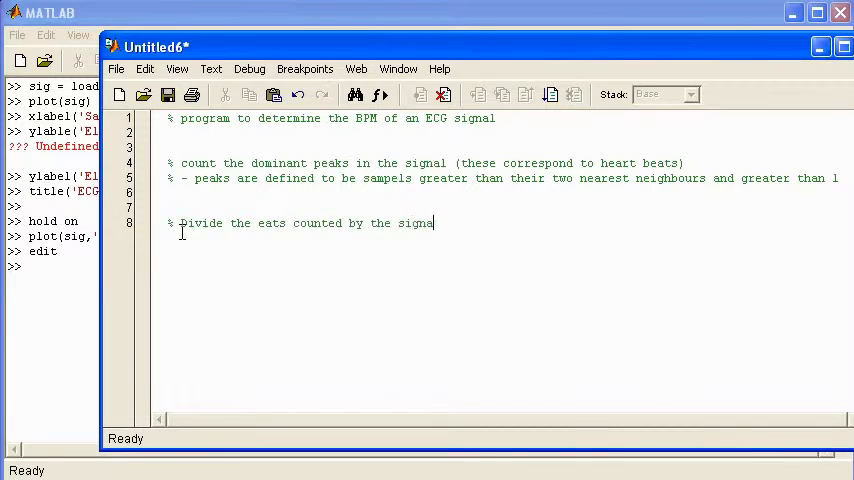
type("l duratio")
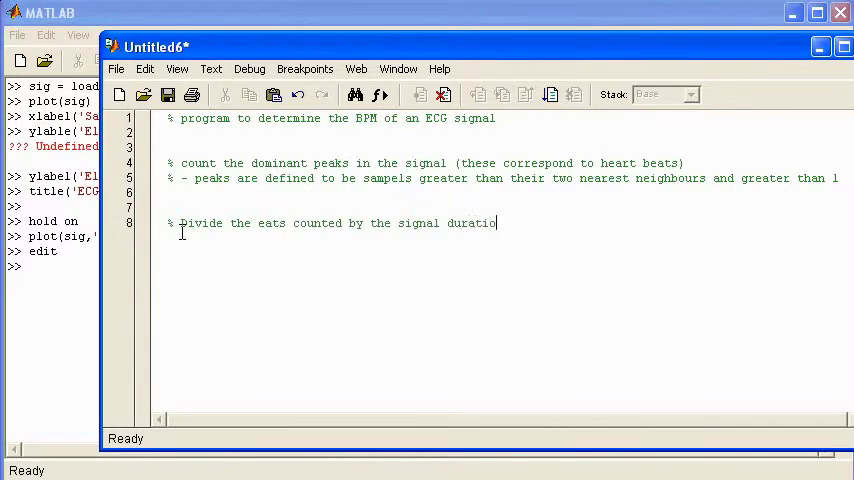
type("n (in min")
type("utes)")
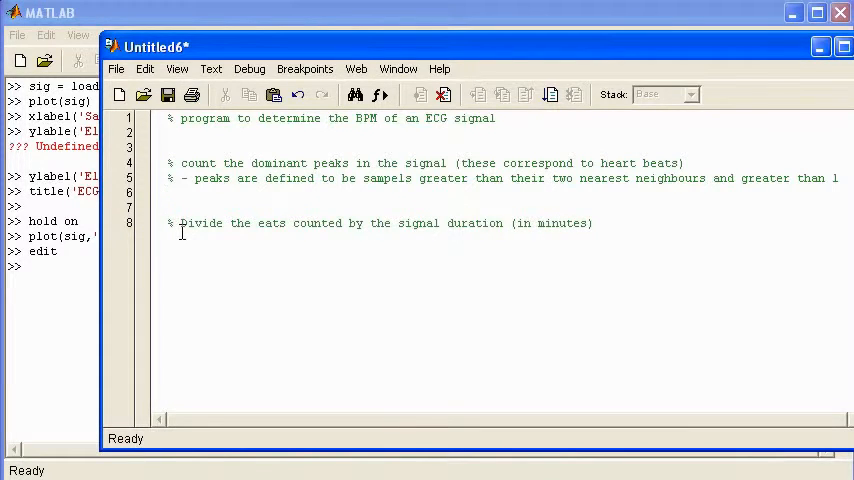
key("Return")
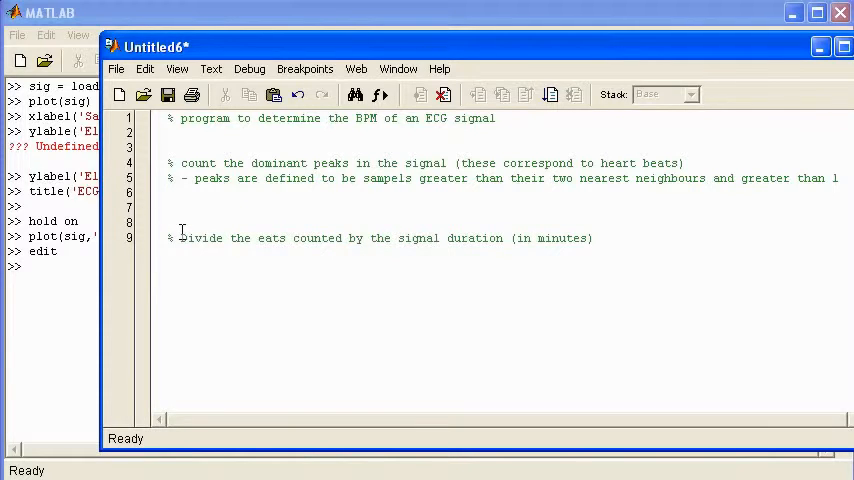
type("for ")
type("k = ")
type("1 : ")
type("length(s")
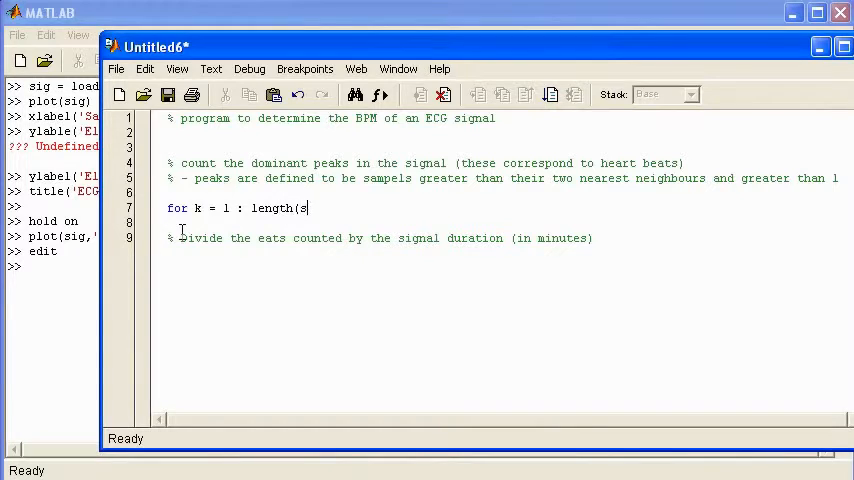
type("ig)")
Write the for loop over the signal with an if condition testing sig(k) against both neighbours and 1.
key("Return")
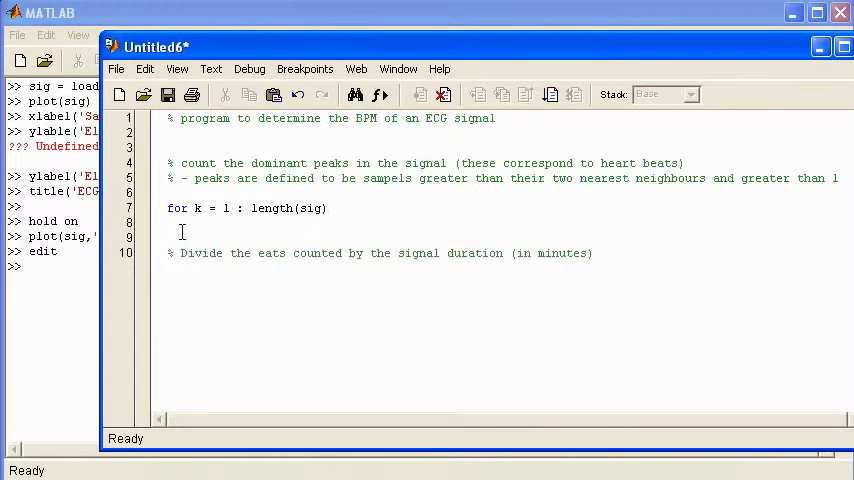
type("end")
key("Up")
key("Home")
key("Return")
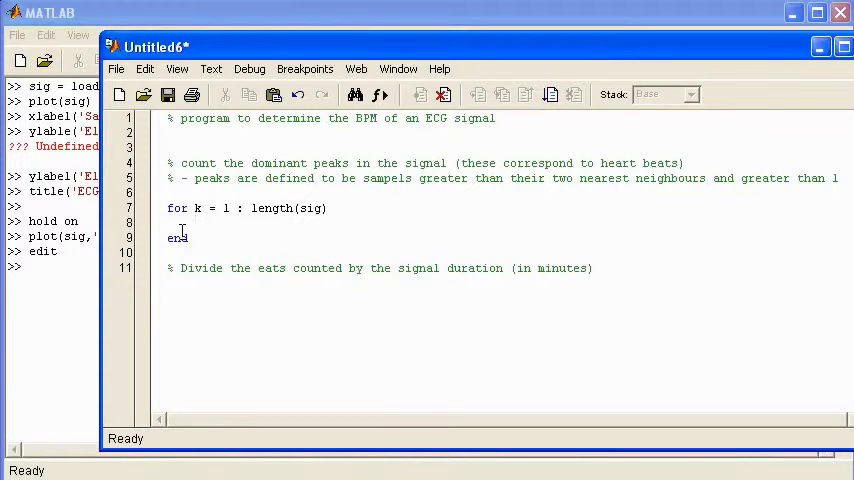
type("if")
type("(di")
key("BackSpace")
type("si")
type("g(")
key("BackSpace")
key("BackSpace")
key("BackSpace")
key("BackSpace")
key("BackSpace")
type("s")
type("ig(k")
type(")")
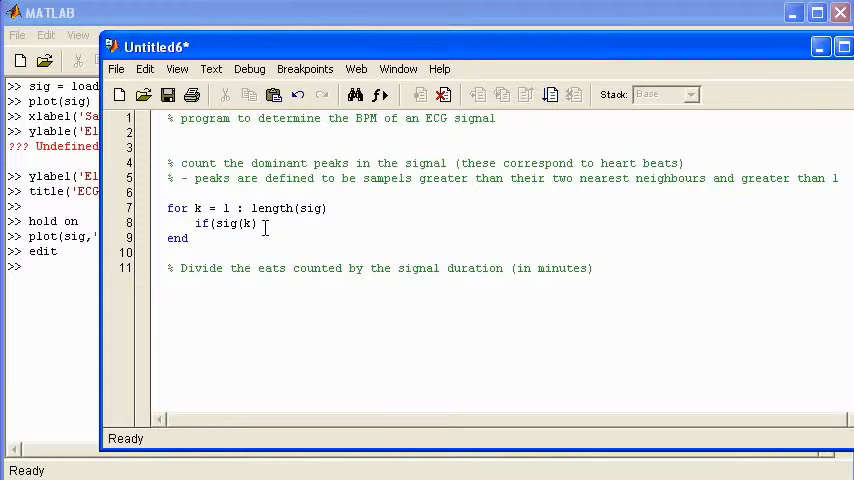
type("> sig")
type("(k-1")
type(") &")
type("sig")
type(") ")
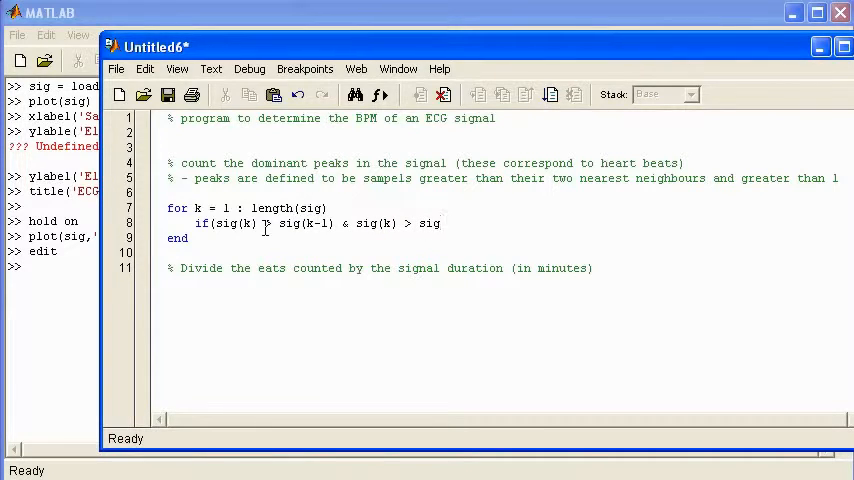
type("))")
type(") > 1")
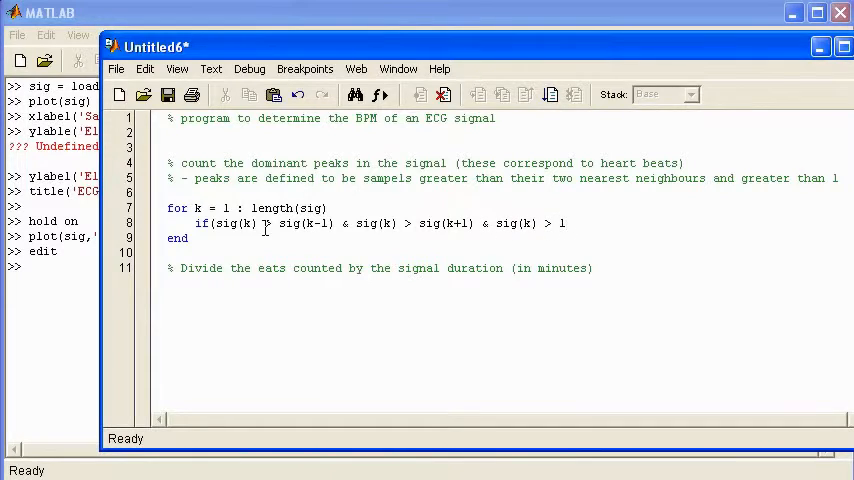
type(")")
Add disp('Prominant peak found') inside the if block and start saving the script with Ctrl+S.
key("Return")
type("e")
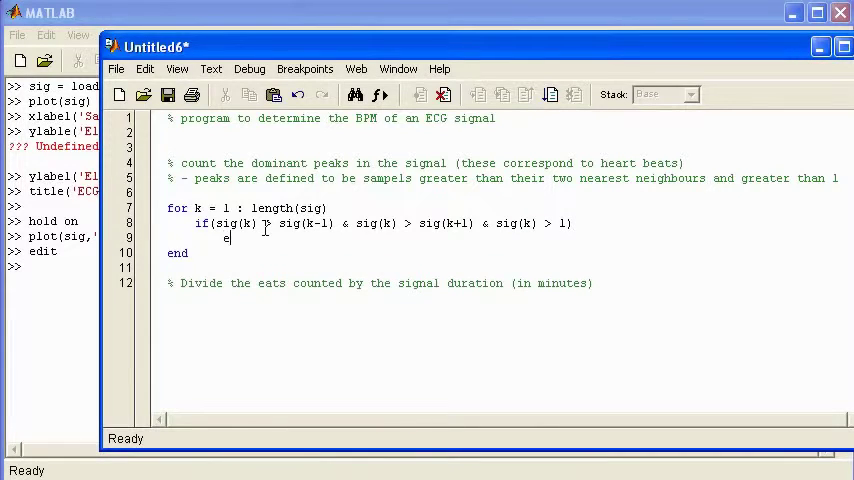
type("nd")
key("Return")
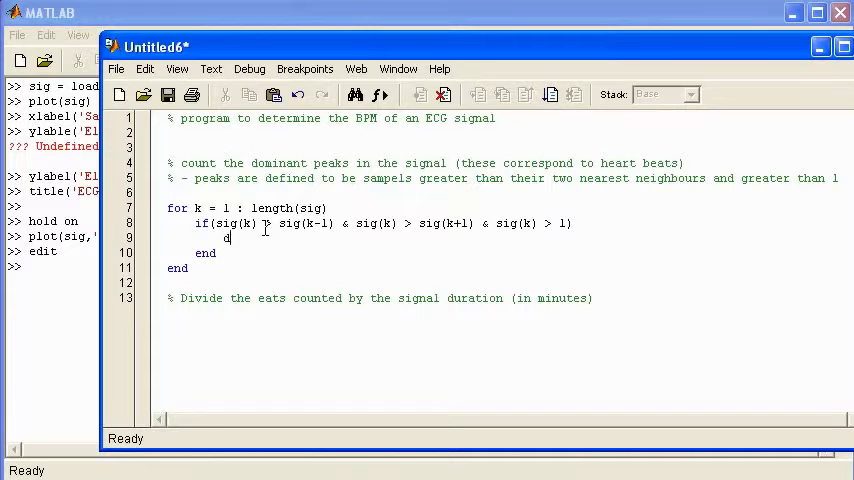
type("isp('P")
type("rominent ")
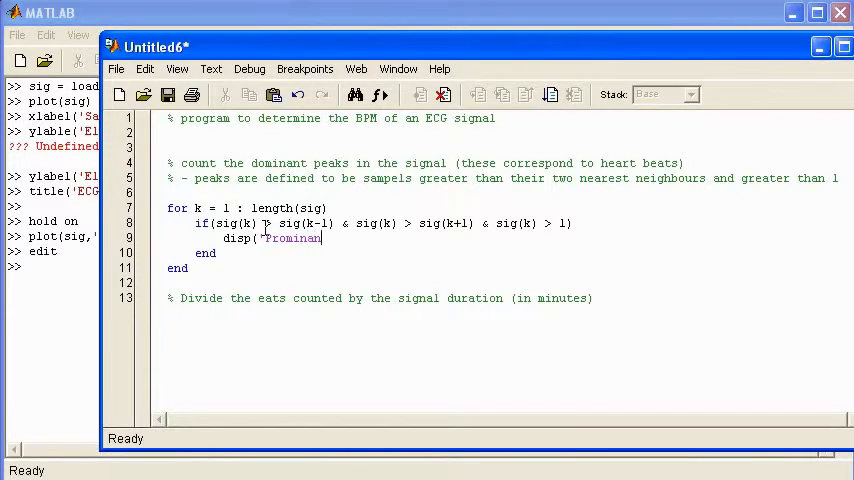
type("peak found")
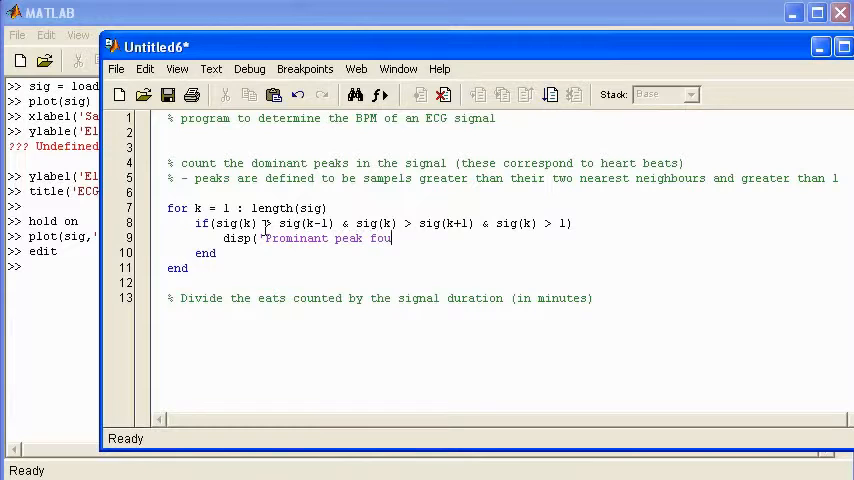
type("')")
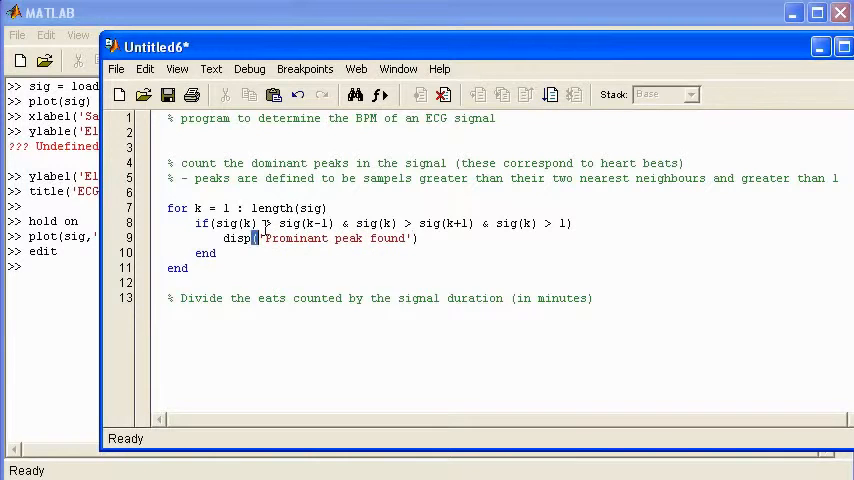
type(";")
key("Return")
type("k")
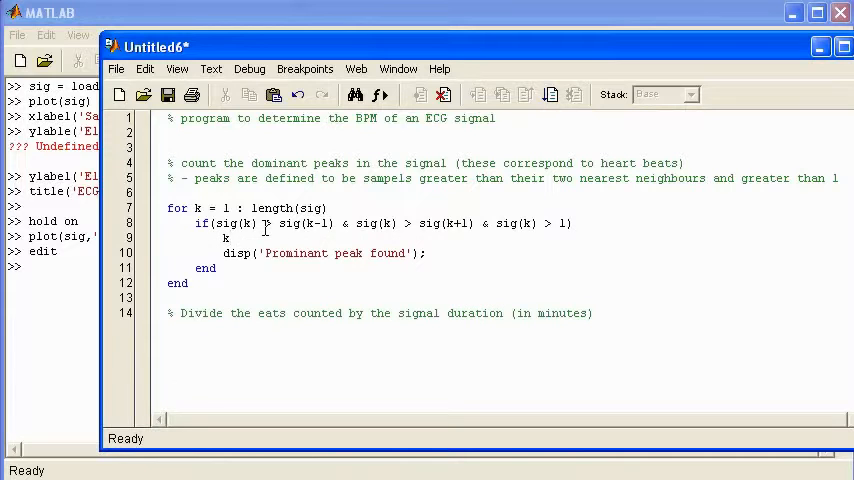
key("ctrl+s")
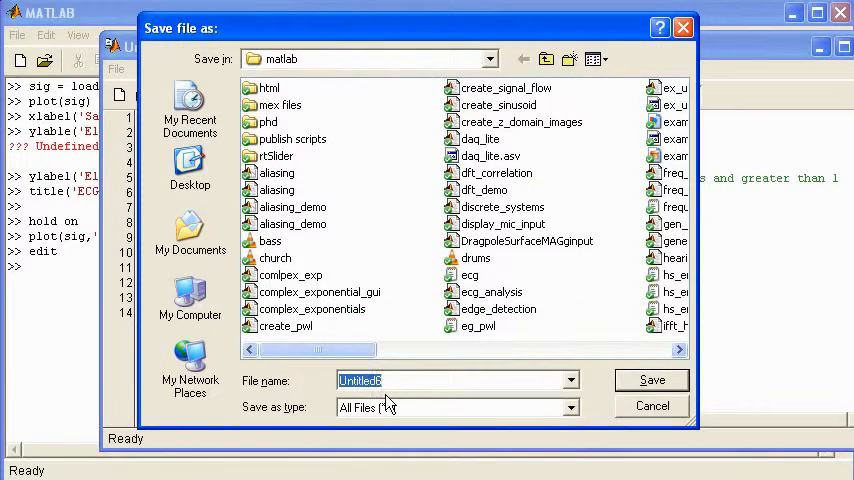
type("bpm")
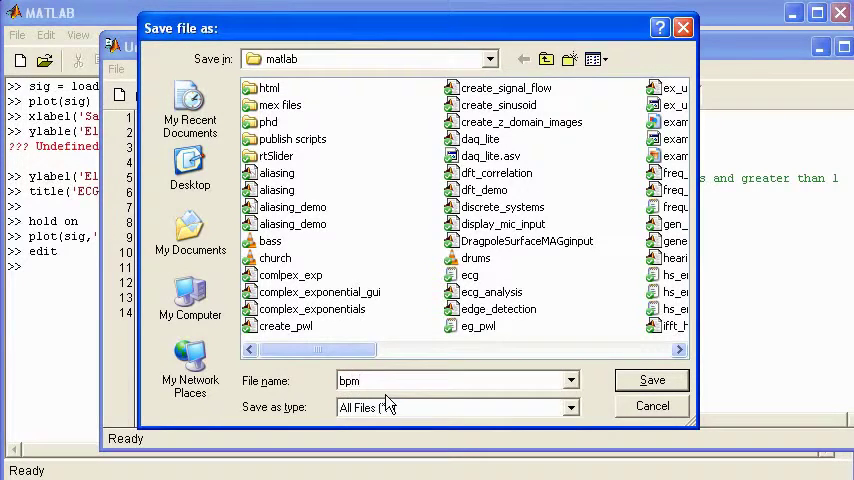
Save the script as bpm.m in the matlab folder and nudge the editor window up.
key("Return")
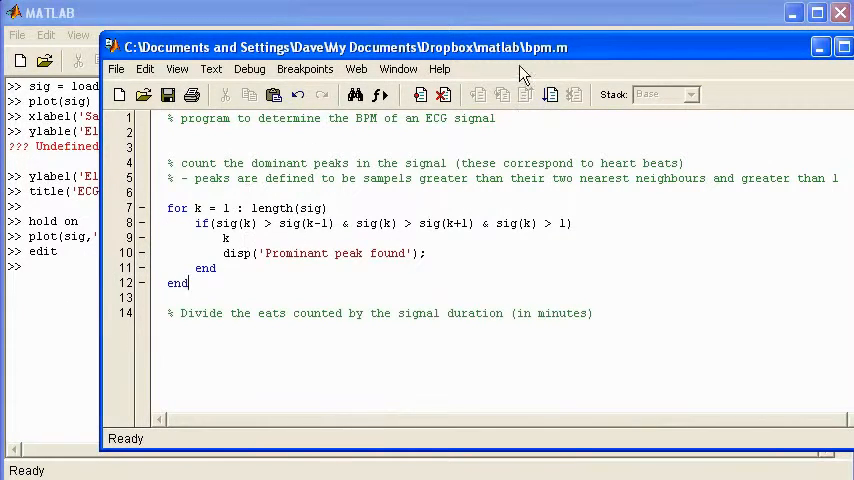
left_click_drag(532, 48, 531, 43)
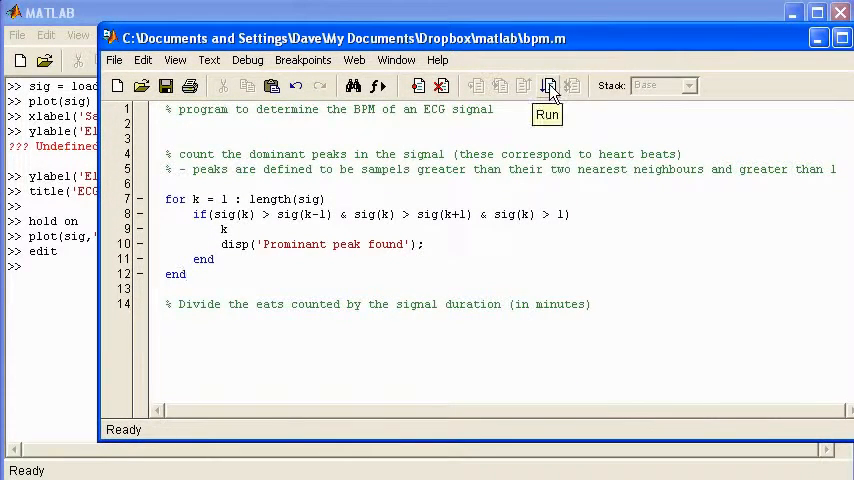
Run bpm.m and jump from the index error to the failing line 8 in the script.
left_click(549, 85)
left_click(57, 345)
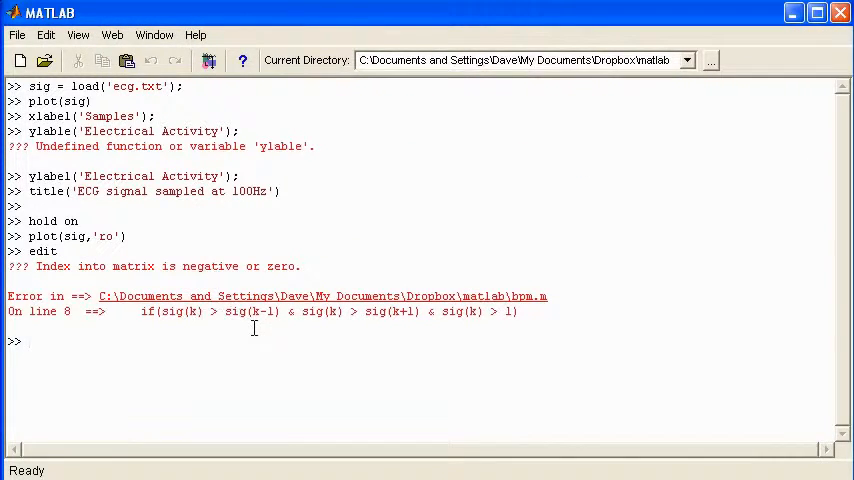
key("alt+Tab")
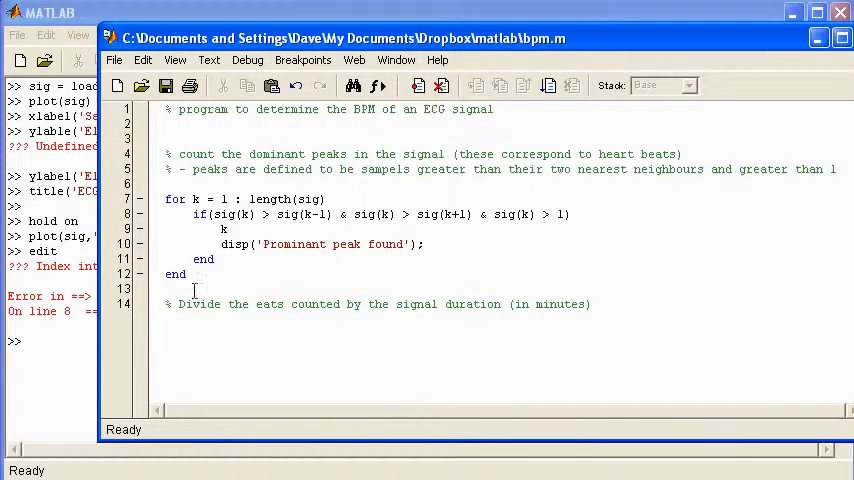
left_click(66, 320)
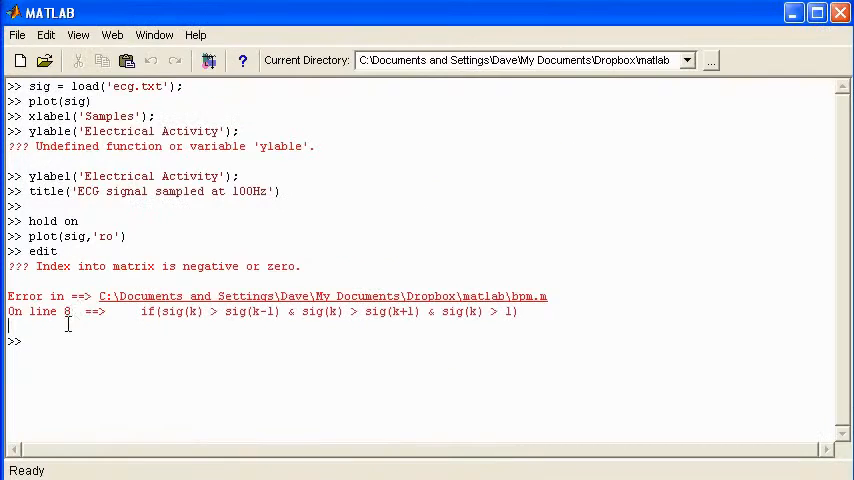
left_click(67, 311)
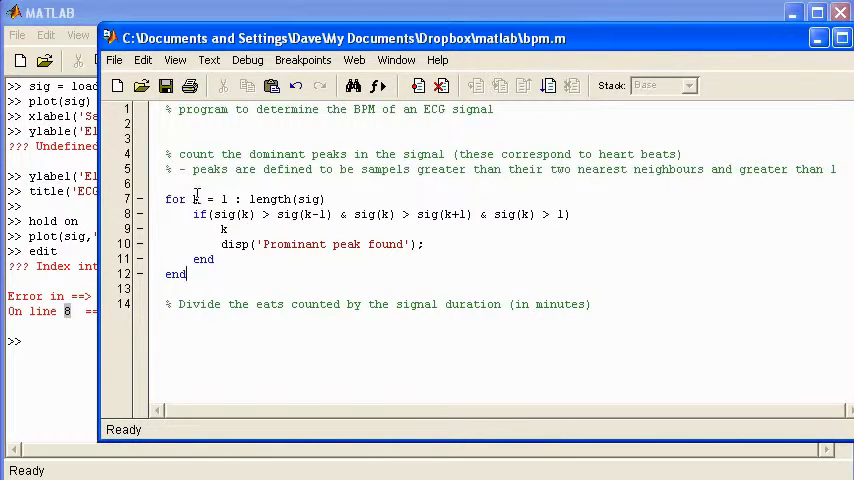
Change the loop start from k = 1 to k = 2 because of the k-1 index, then rerun the script.
double_click(196, 199)
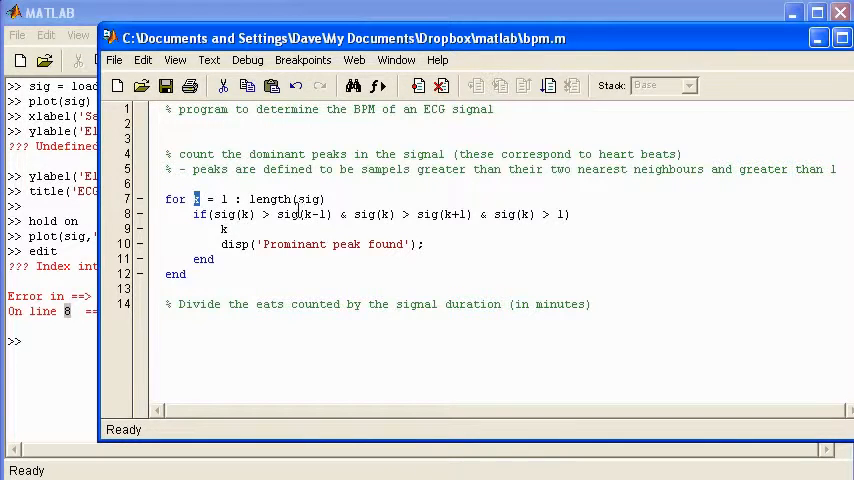
left_click_drag(305, 214, 326, 214)
left_click(226, 199)
type("2")
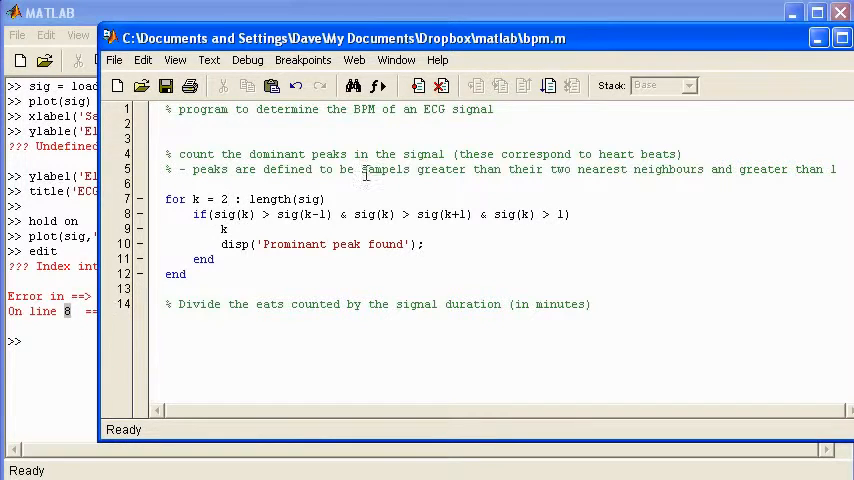
left_click(548, 88)
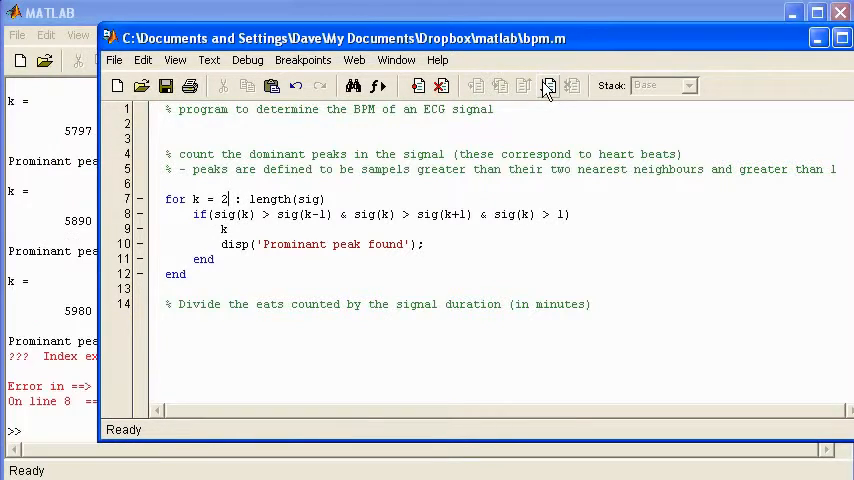
Review the new index error and highlight the k+1 index on line 8 as its cause.
left_click(50, 445)
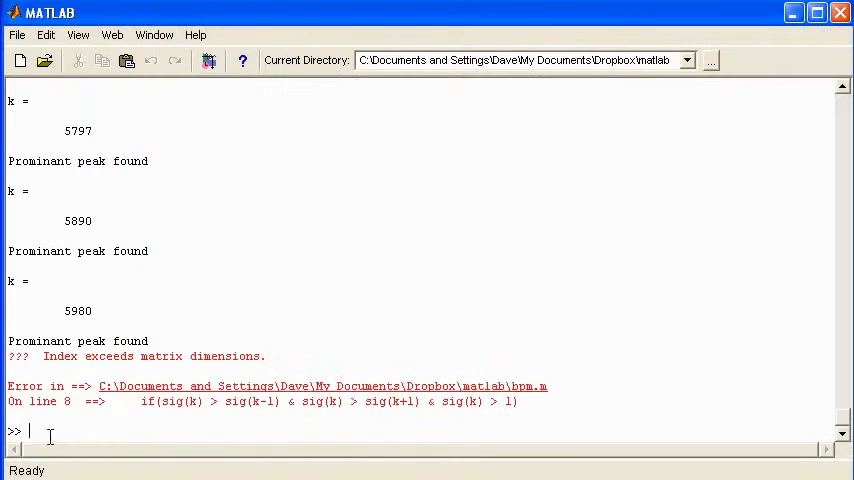
scroll(840, 418, "up", 1)
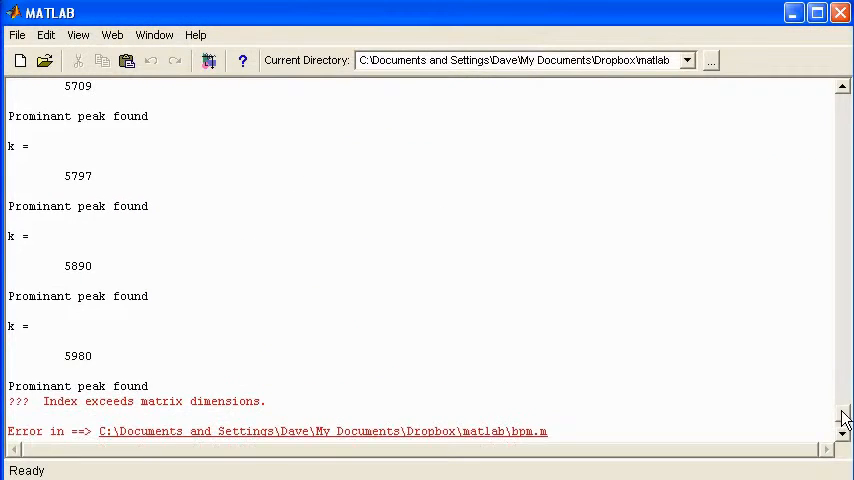
scroll(840, 418, "down", 1)
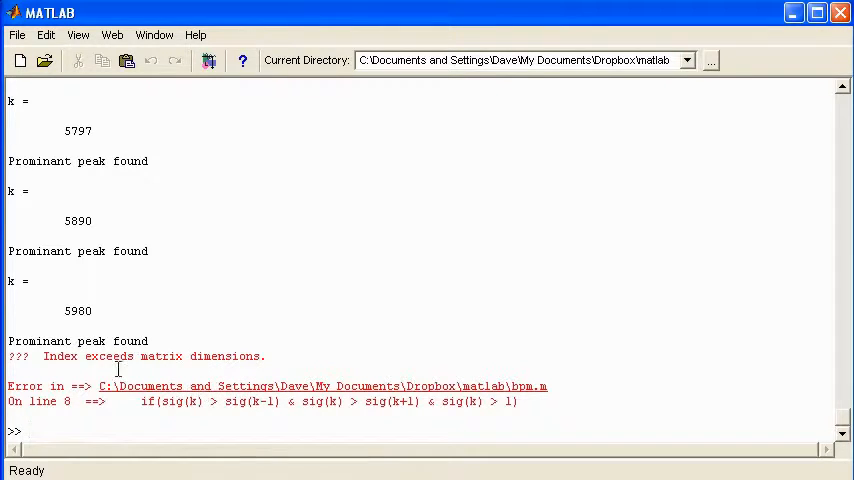
key("alt+Tab")
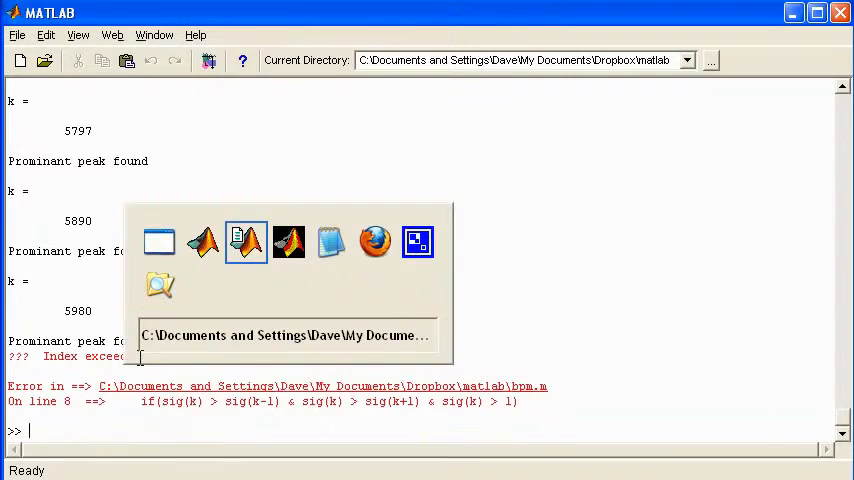
left_click(229, 199)
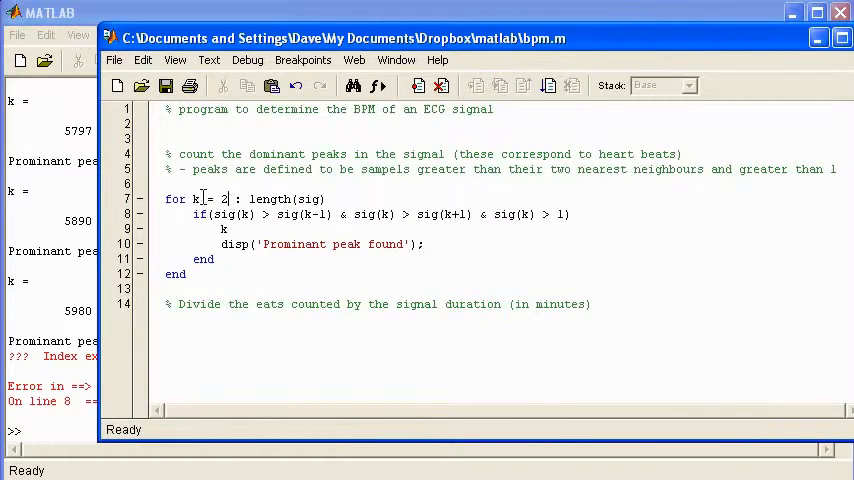
double_click(224, 199)
type("2")
left_click_drag(446, 214, 468, 214)
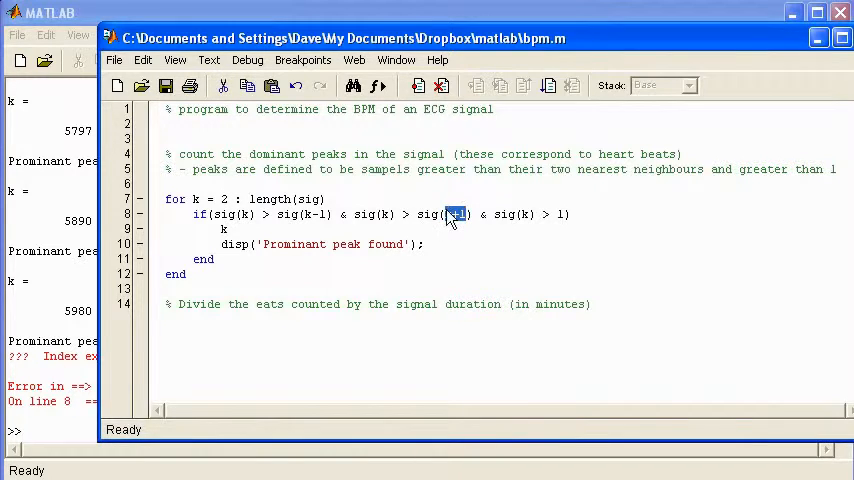
left_click(452, 216)
left_click_drag(446, 214, 468, 214)
left_click(452, 218)
double_click(455, 214)
Make the loop end at length(sig)-1 so sig(k+1) stays within the signal.
left_click(341, 199)
type("-1")
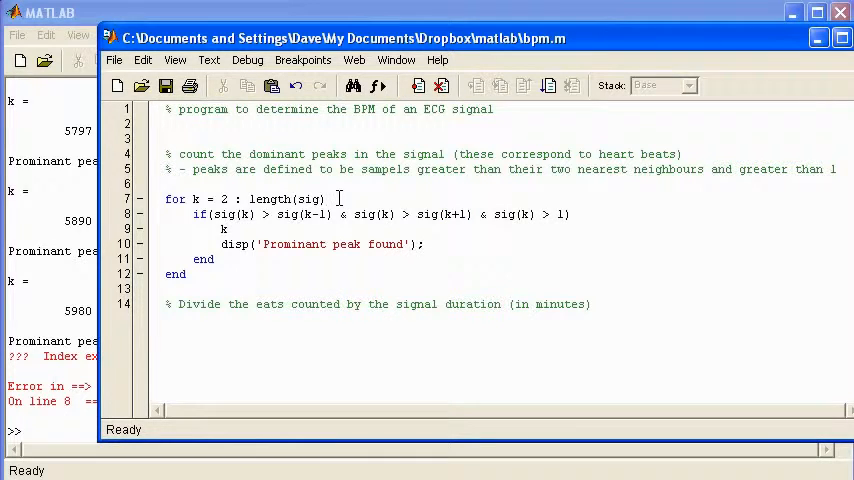
left_click(226, 198)
left_click(342, 199)
Save and rerun bpm.m, listing all prominent peaks without error, and highlight peak sample 4001.
left_click(62, 428)
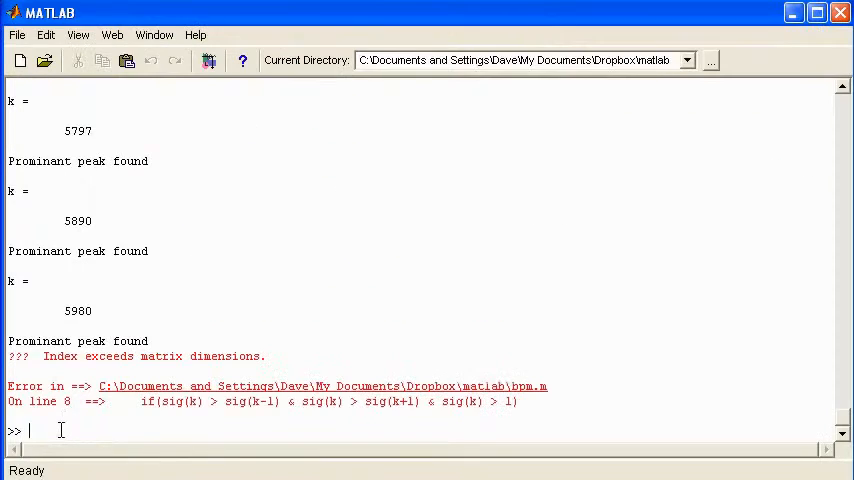
type("edit")
key("Return")
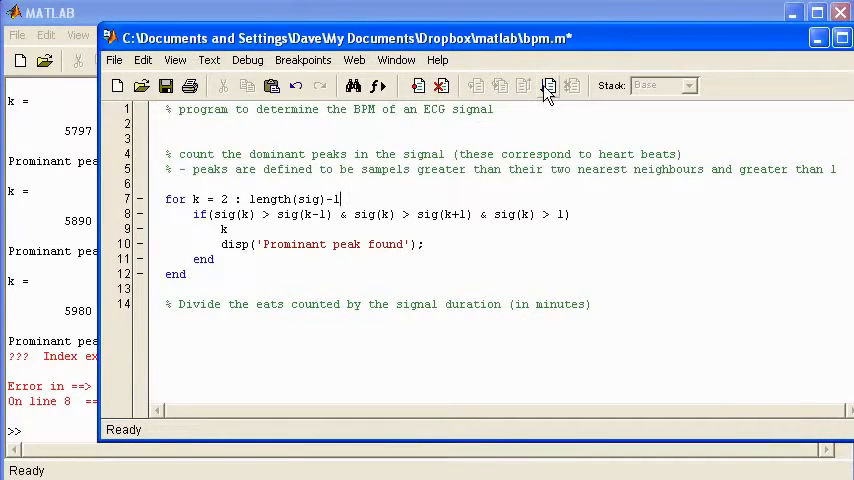
left_click(548, 86)
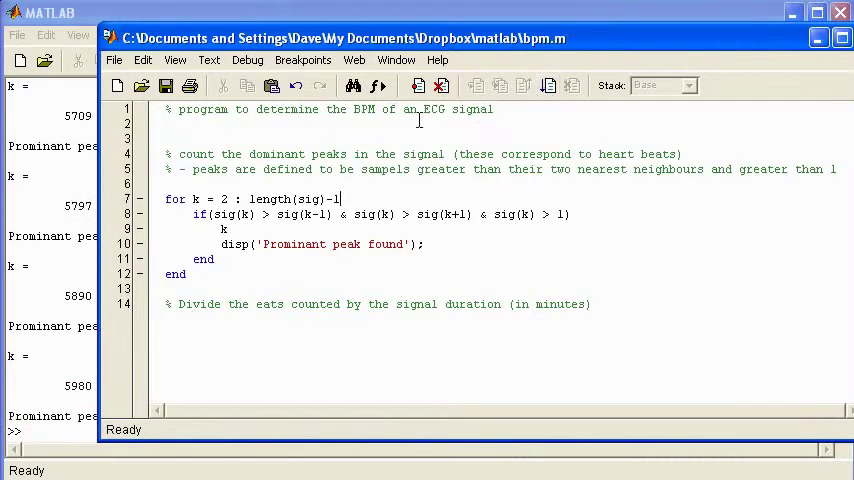
left_click(57, 437)
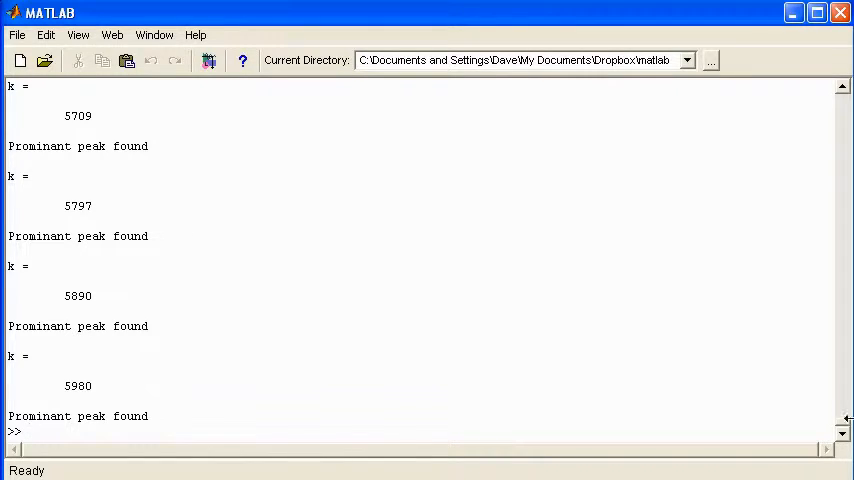
left_click_drag(842, 425, 842, 378)
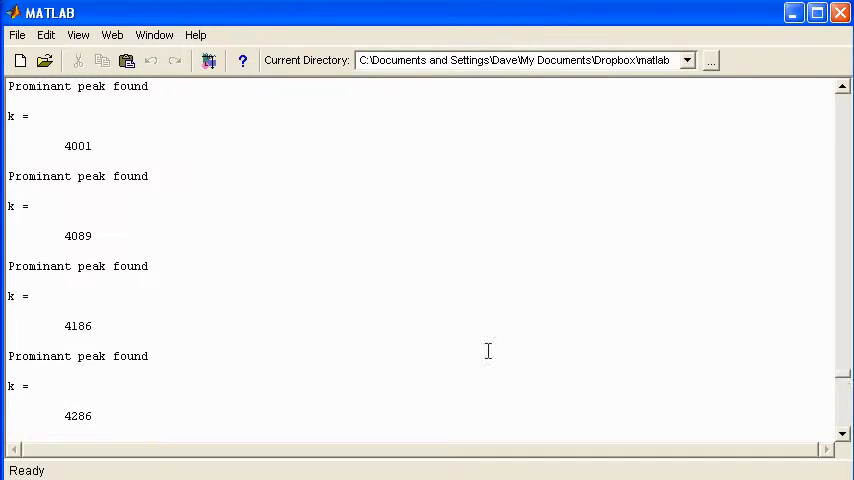
mouse_move(93, 146)
left_mouse_down()
mouse_move(68, 145)
mouse_move(60, 125)
left_mouse_up()
Zoom the ECG figure onto samples 3997–4003 to confirm the reported peak at 4001.
key("alt+Tab")
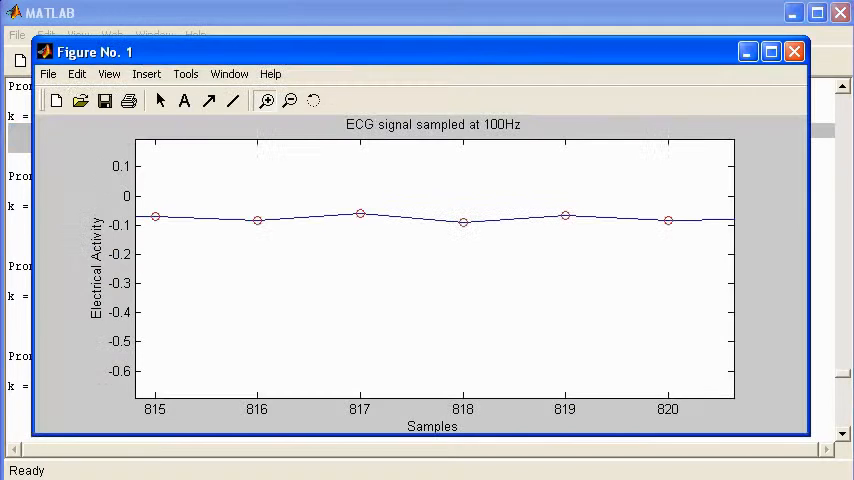
double_click(393, 288)
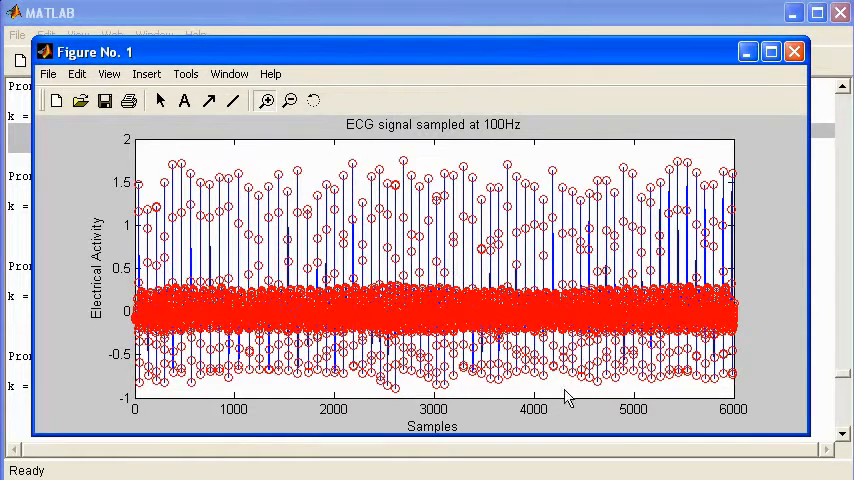
left_click_drag(520, 160, 585, 368)
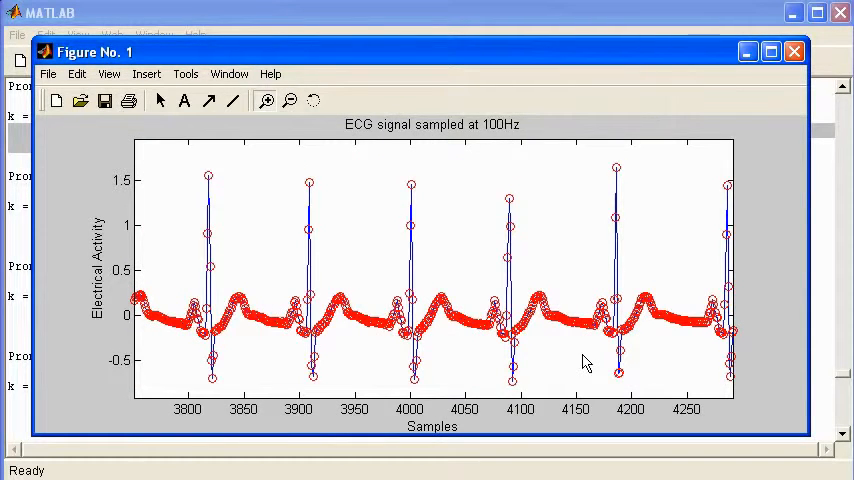
left_click_drag(396, 170, 472, 423)
left_click_drag(314, 385, 227, 128)
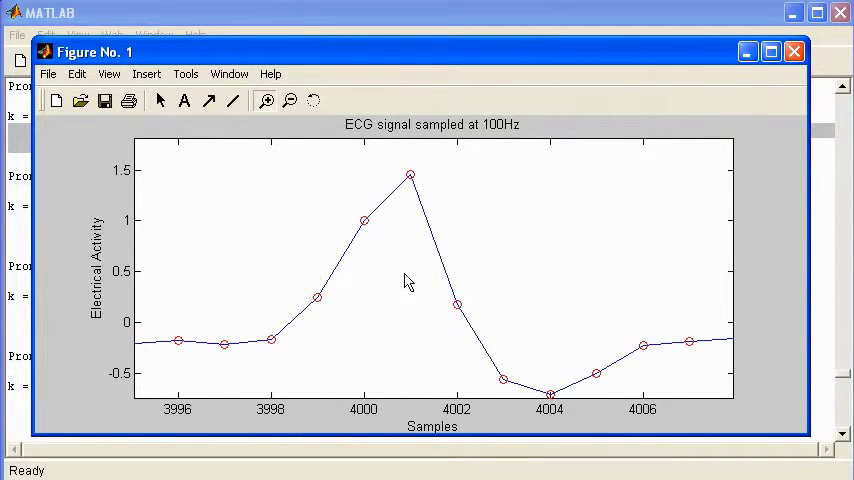
left_click_drag(223, 156, 480, 310)
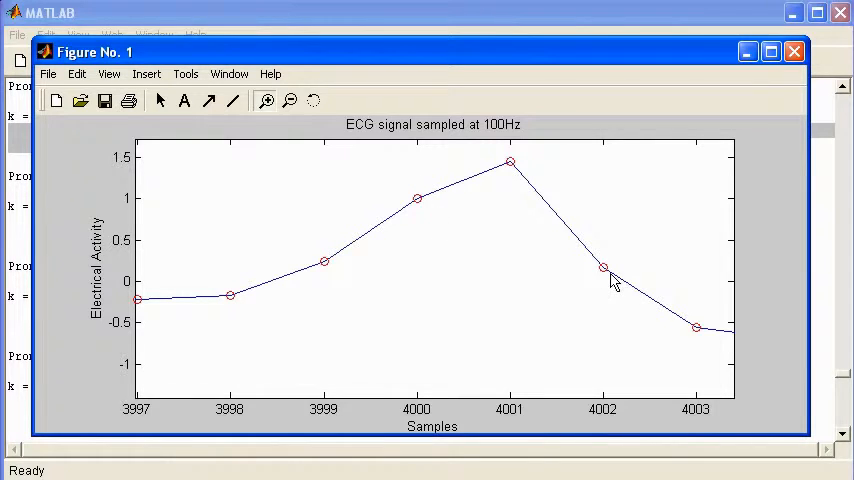
left_click(283, 462)
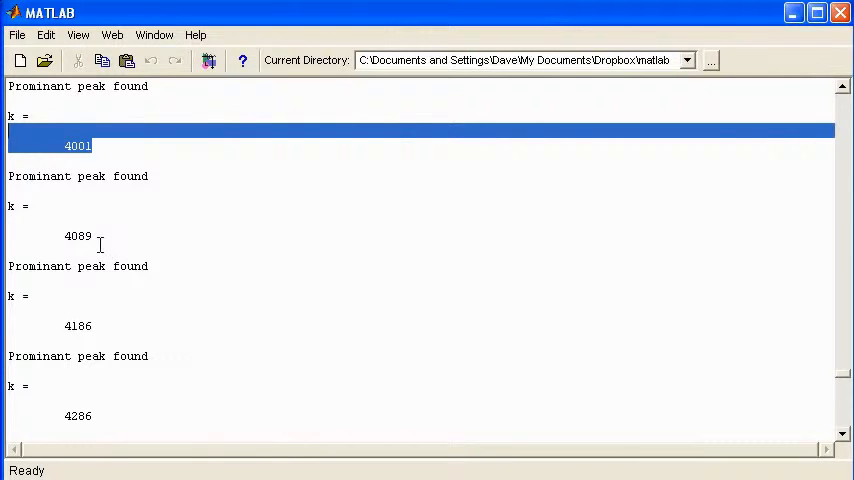
scroll(843, 160, "up", 5)
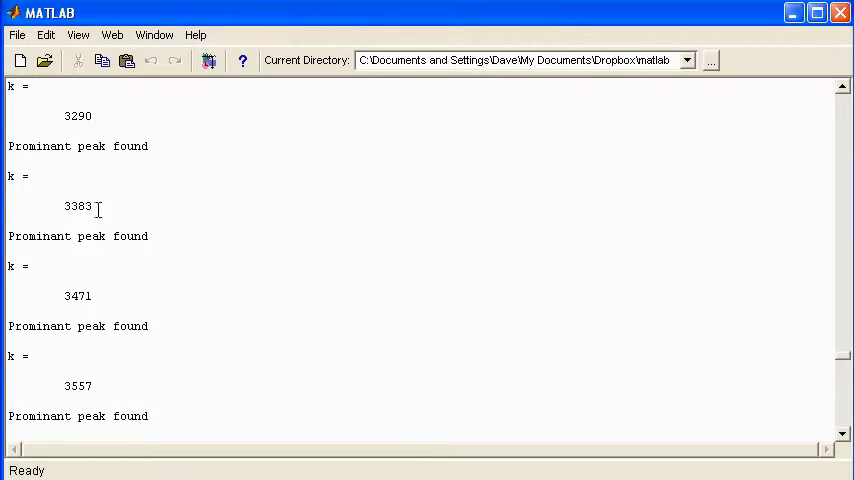
Mark peak 3383 in the list and zoom the figure toward samples 3700–3950 looking for it.
left_click_drag(95, 206, 64, 206)
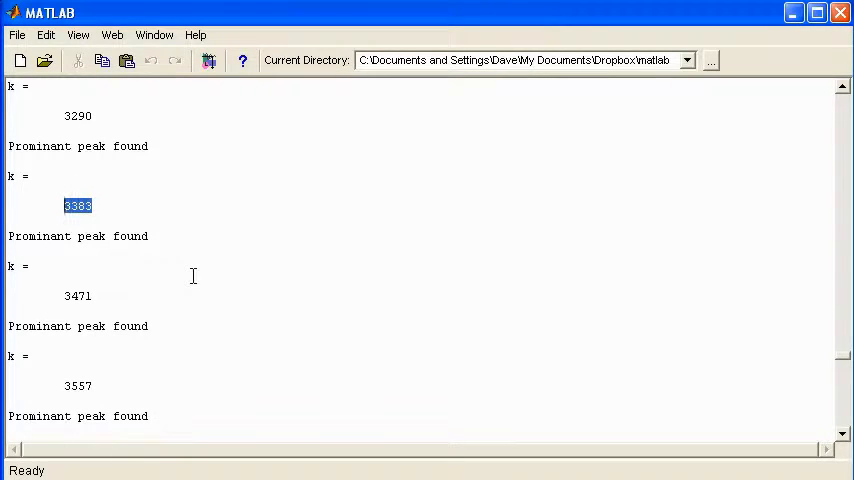
key("alt+Tab")
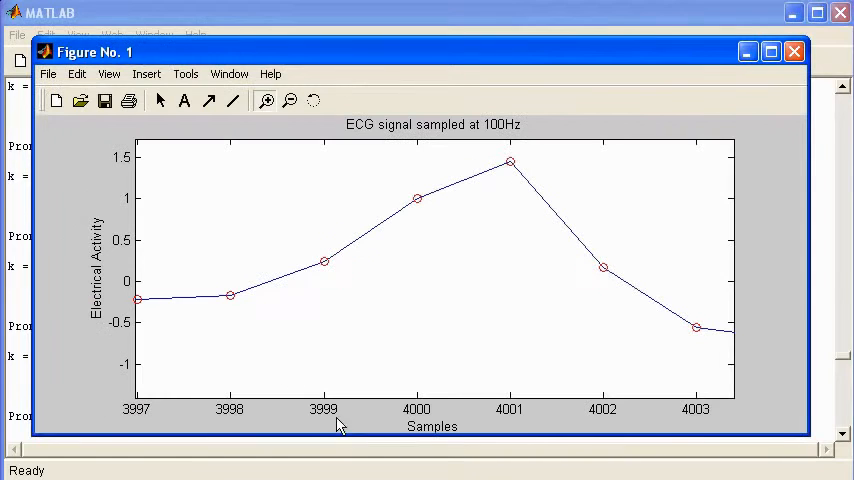
double_click(276, 196)
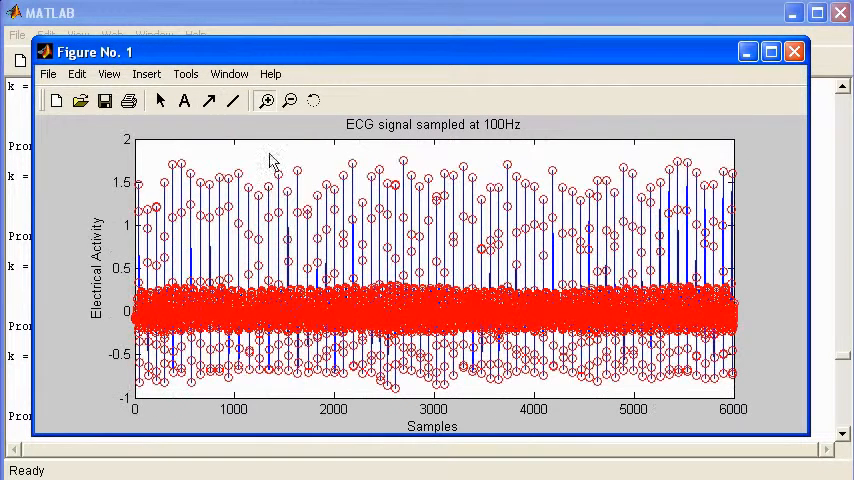
left_click_drag(448, 237, 535, 395)
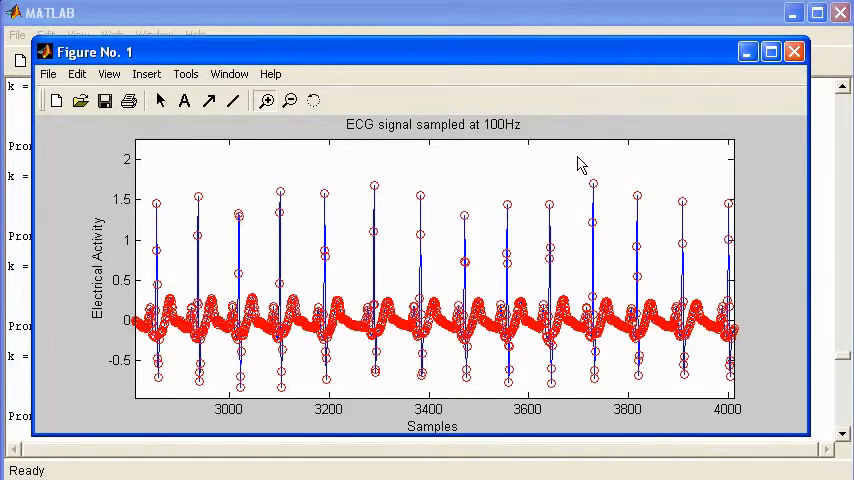
left_click_drag(575, 155, 667, 349)
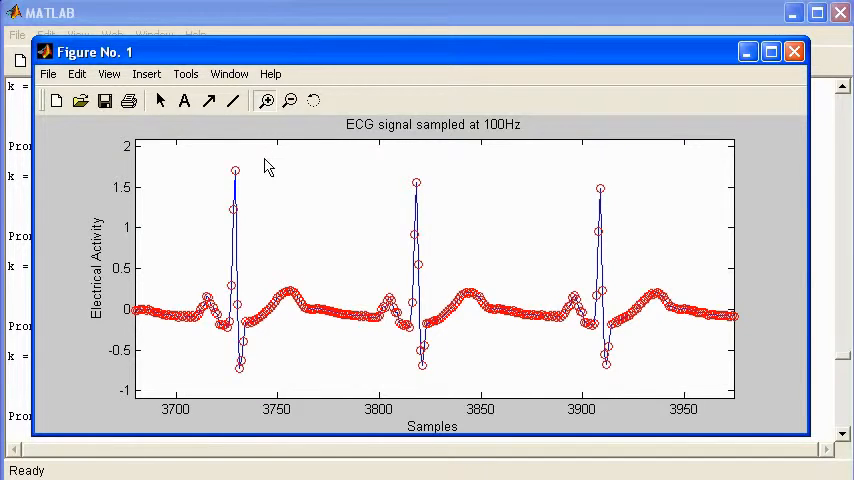
left_click(18, 190)
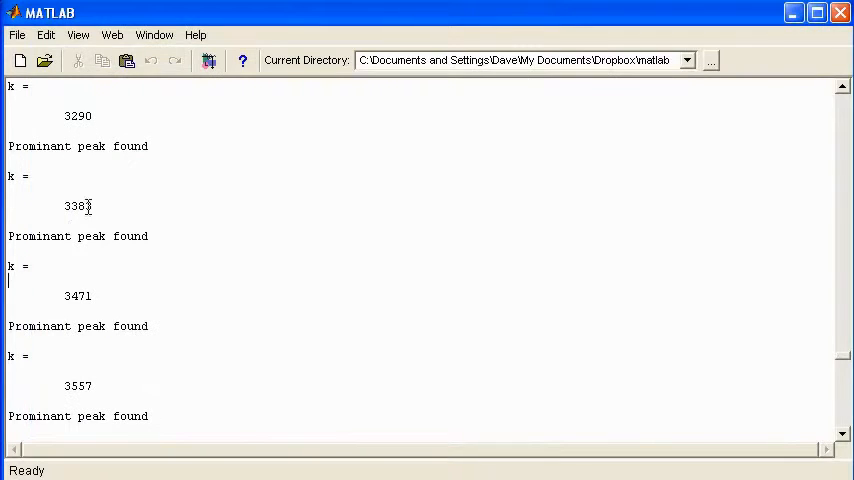
Zoom onto the single beat at sample 3383, matching the listed peak position.
key("alt+Tab")
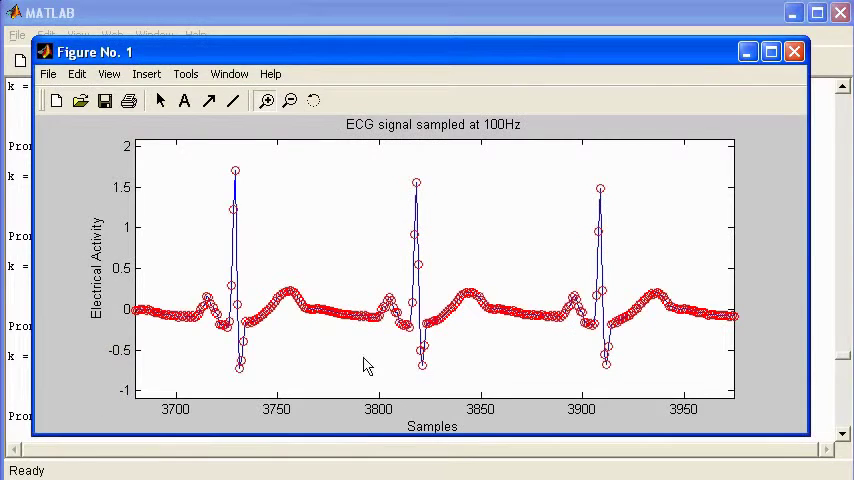
double_click(280, 330)
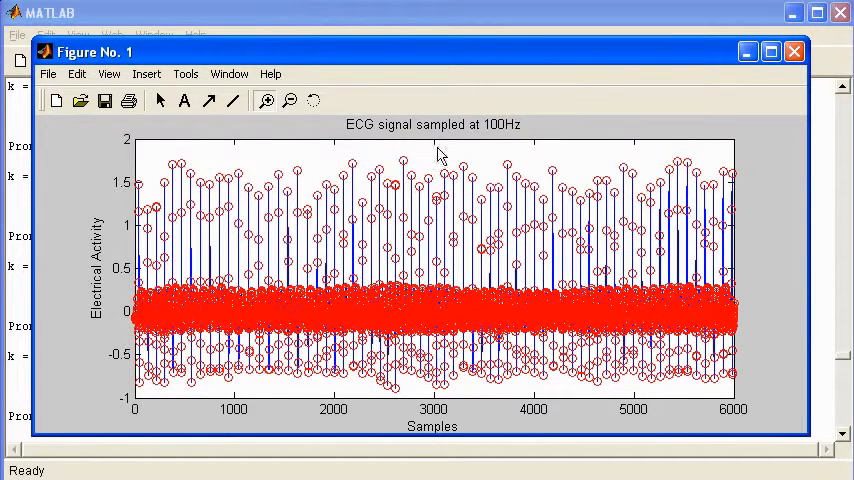
left_click_drag(405, 147, 510, 425)
mouse_move(520, 378)
left_mouse_down()
mouse_move(465, 315)
mouse_move(416, 145)
left_mouse_up()
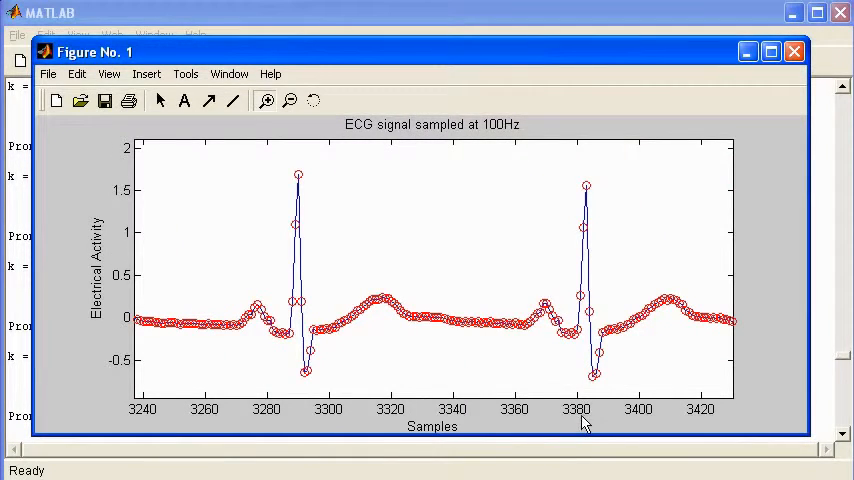
left_click_drag(552, 185, 655, 390)
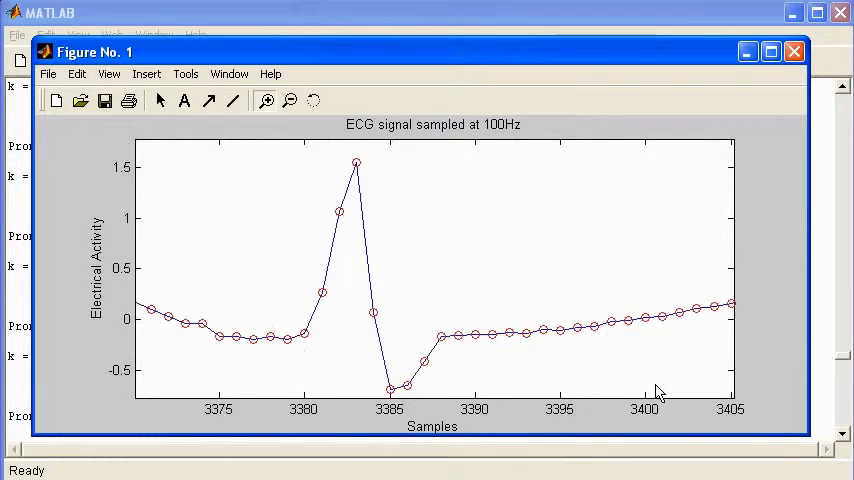
left_click_drag(409, 374, 357, 240)
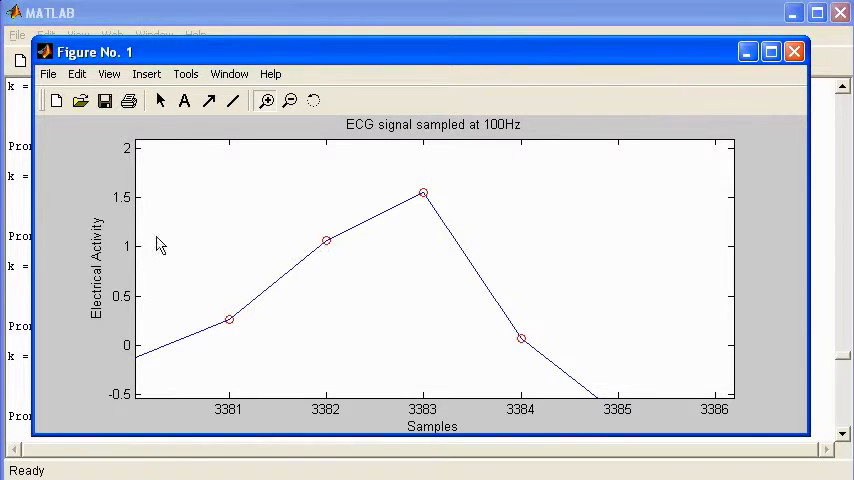
Return to bpm.m and start, then abandon, a new line after the disp statement inside the if block.
left_click(12, 180)
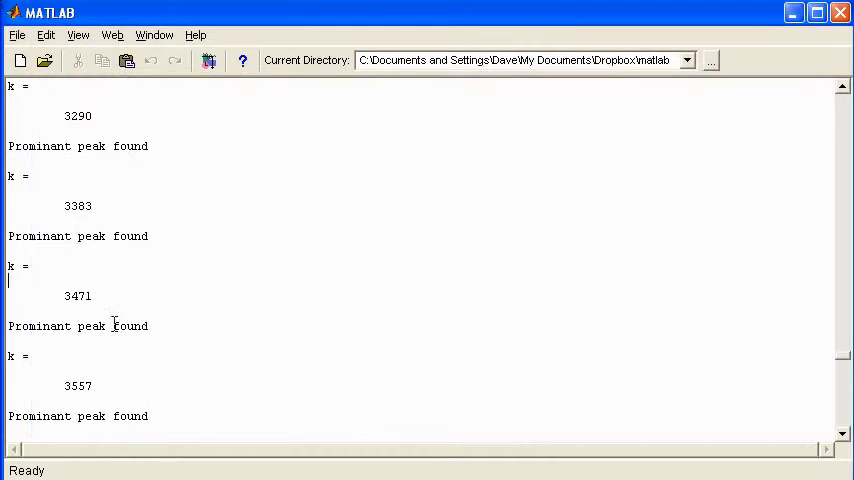
key("alt+Tab")
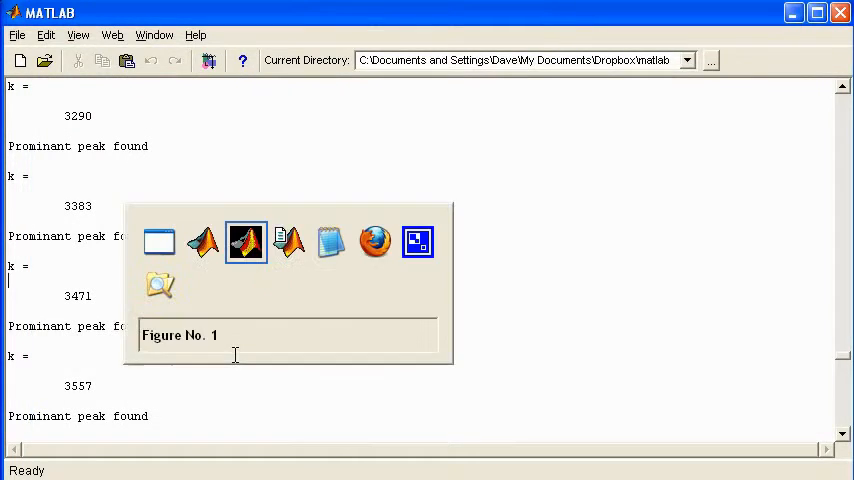
key("alt+Tab")
key("alt+Tab")
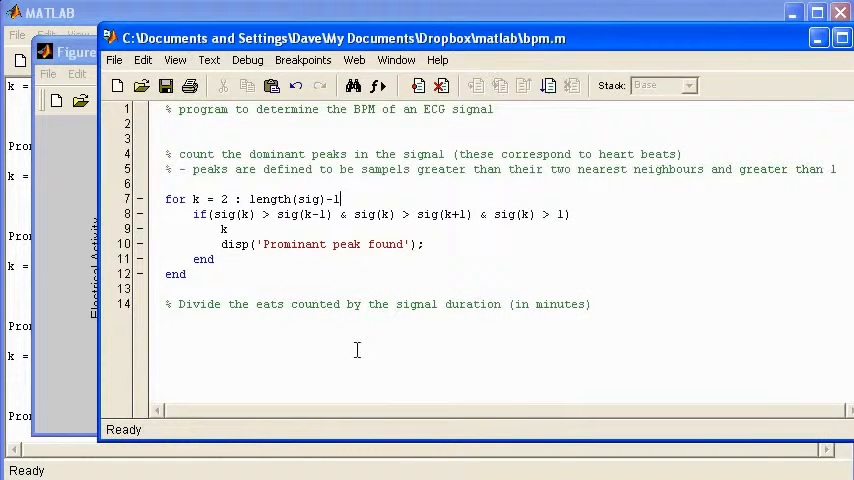
left_click_drag(437, 262, 462, 248)
left_click(462, 248)
key("Return")
type("beat")
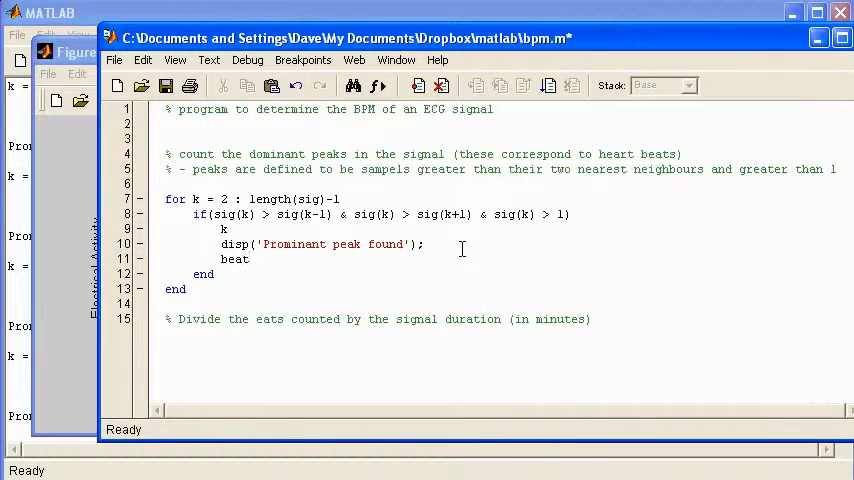
type("_count = ")
type("ber")
key("BackSpace")
type("a")
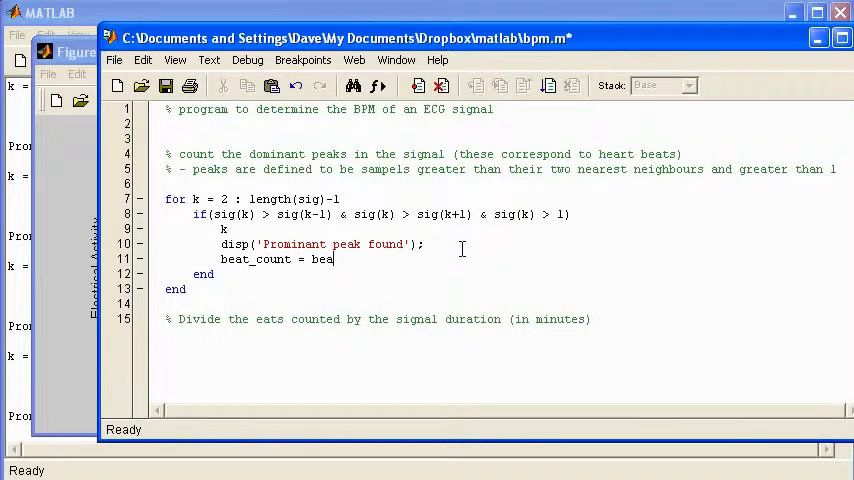
type("t_count + 1;")
Add a beat_count = 0; line above the for loop and select it for removal.
key("Up")
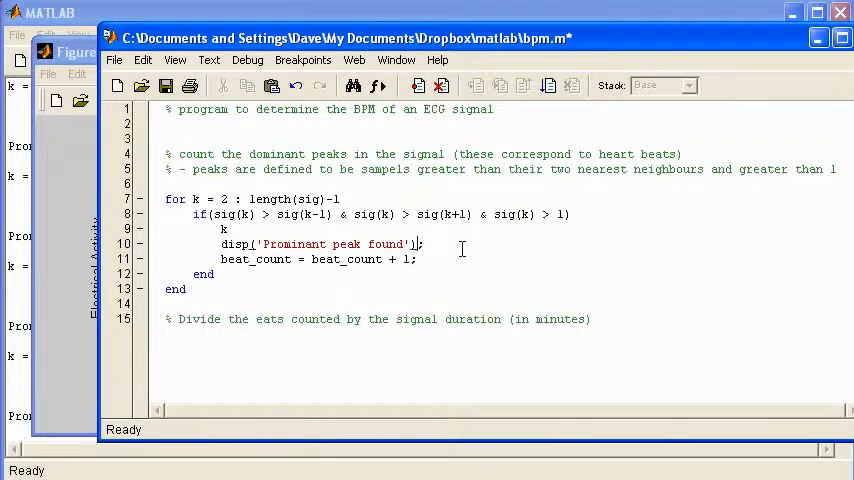
key("Up")
key("Up")
key("Return")
type("be")
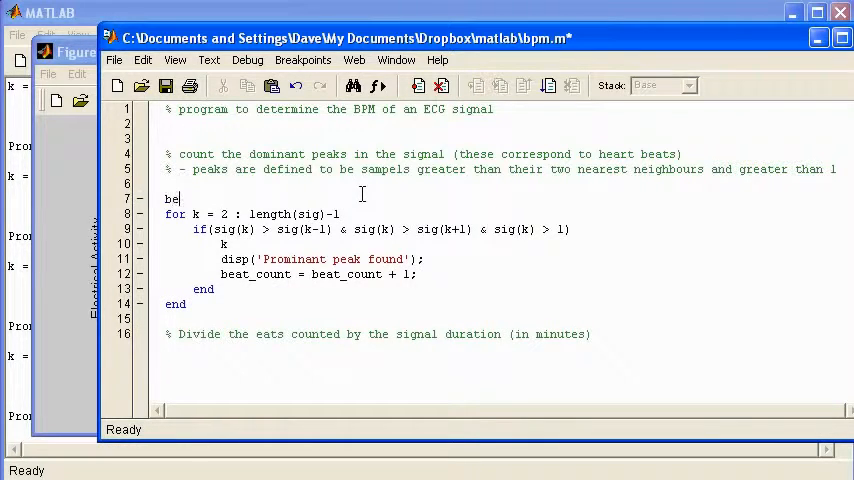
type("at_cxo")
key("BackSpace")
type("unt = 0;")
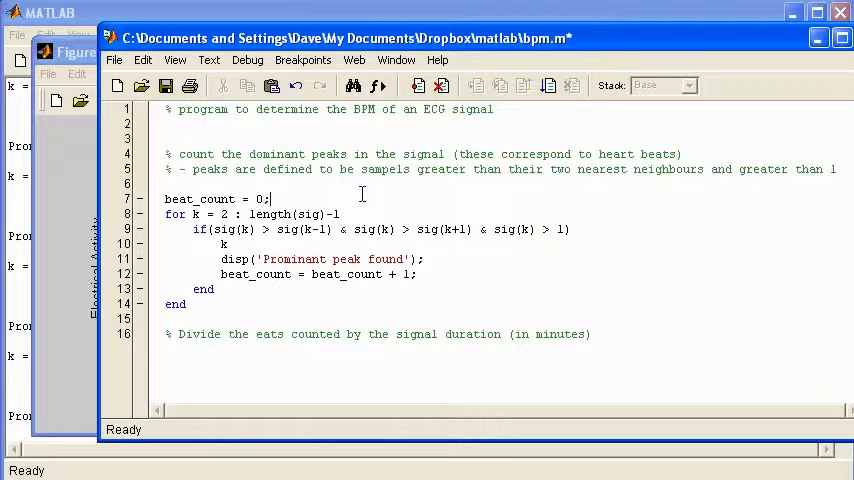
left_click_drag(272, 199, 164, 199)
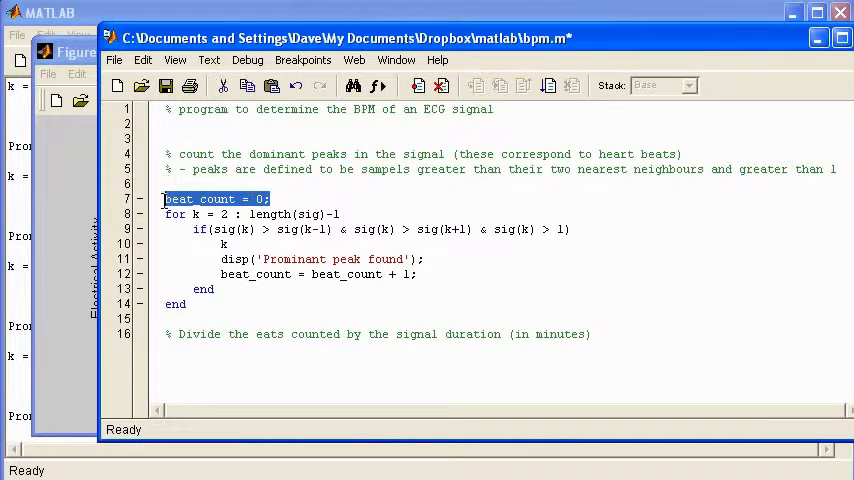
Cut the beat_count = 0; line and run bpm.m to show the undefined beat_count error.
key("ctrl+x")
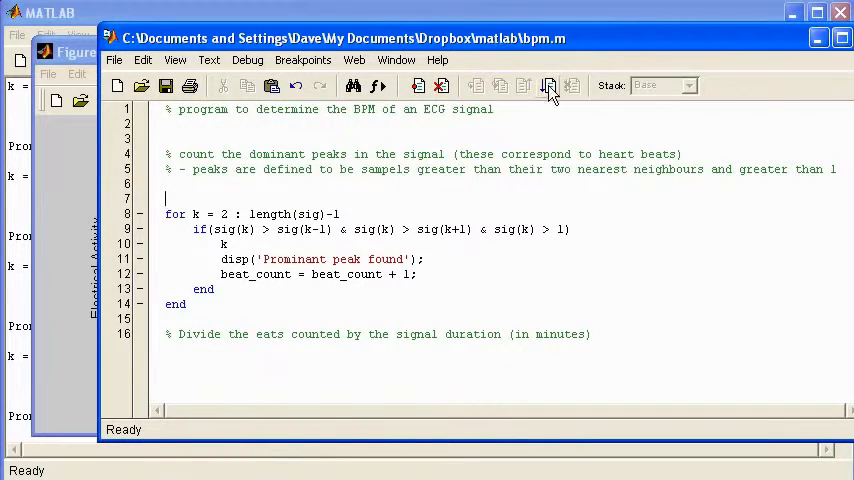
left_click(548, 85)
left_click(18, 402)
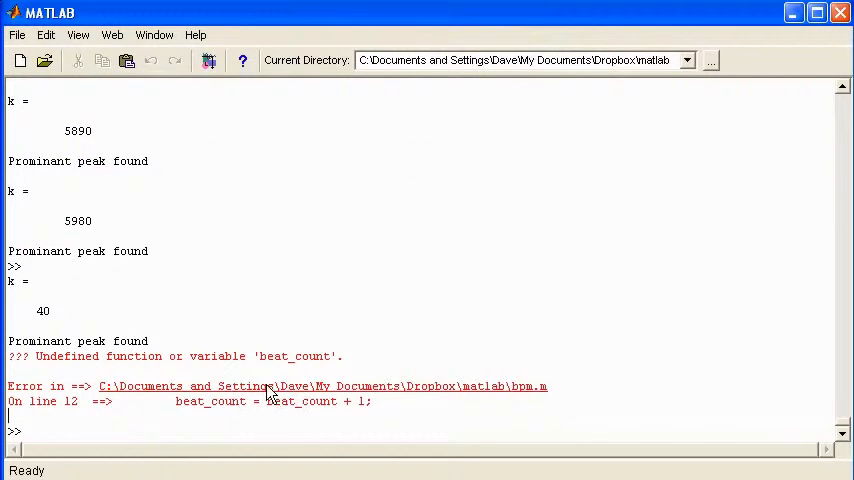
key("alt+Tab")
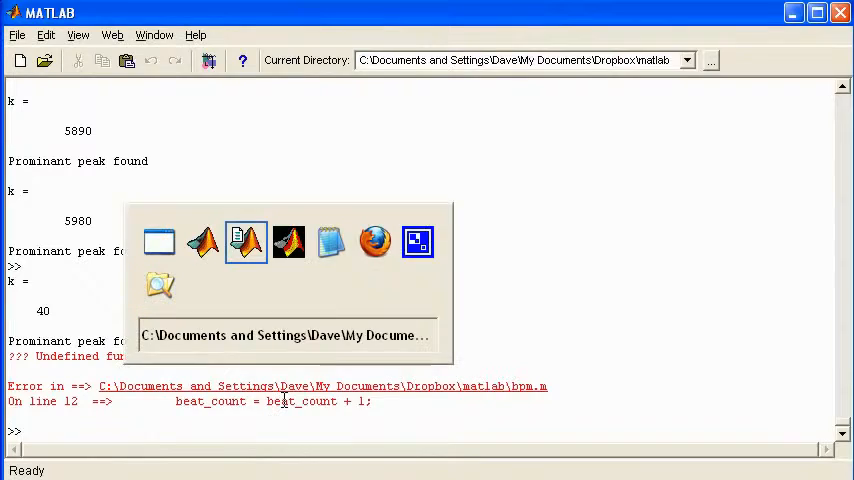
Paste beat_count = 0; back, rerun the script successfully, and comment out the k and disp lines.
key("ctrl+v")
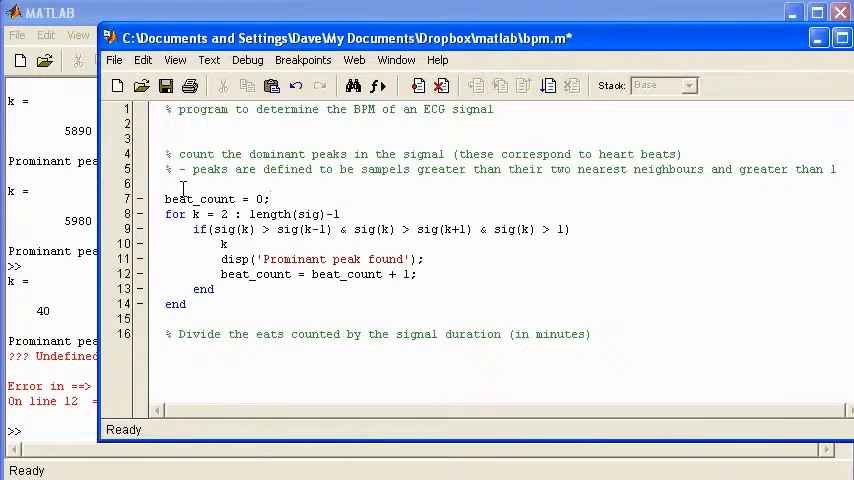
left_click(549, 85)
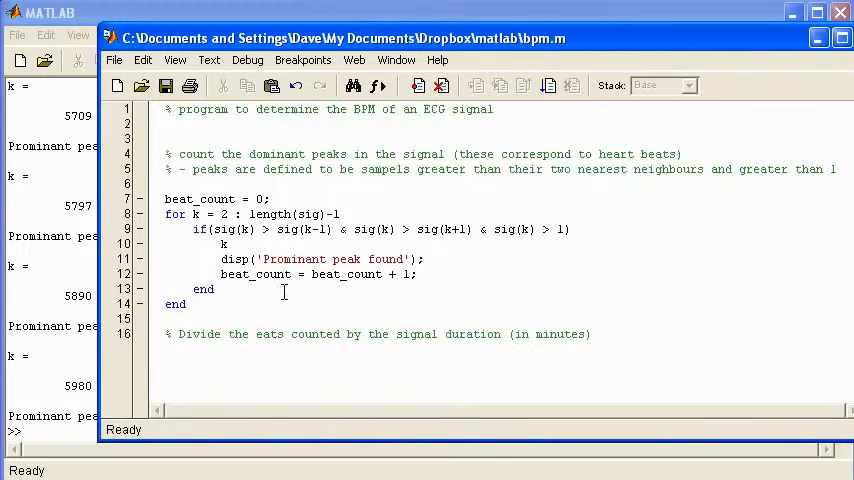
key("Return")
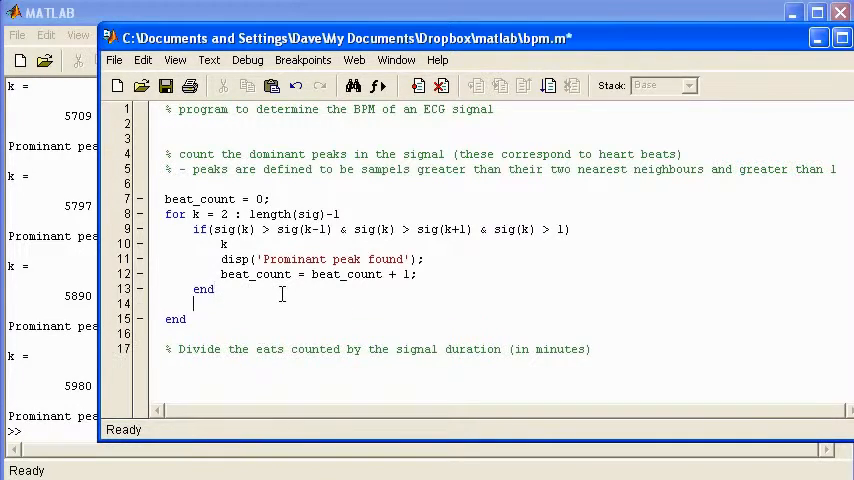
key("BackSpace")
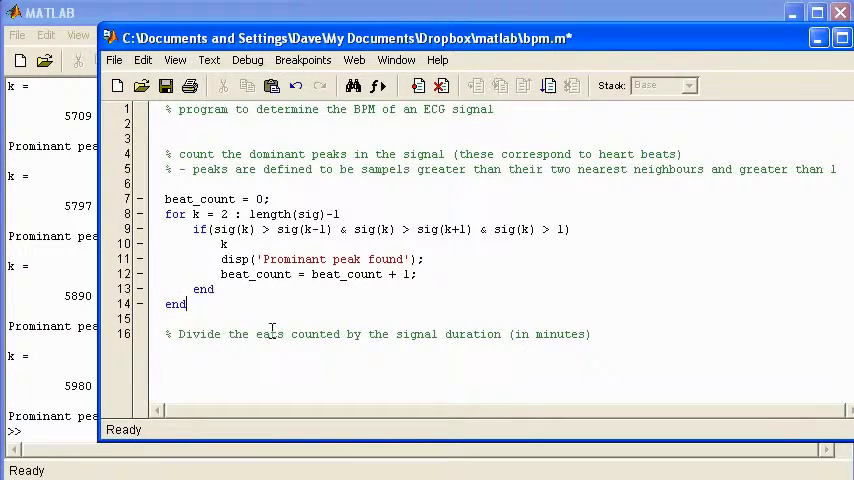
left_click(221, 245)
type("%")
type("%")
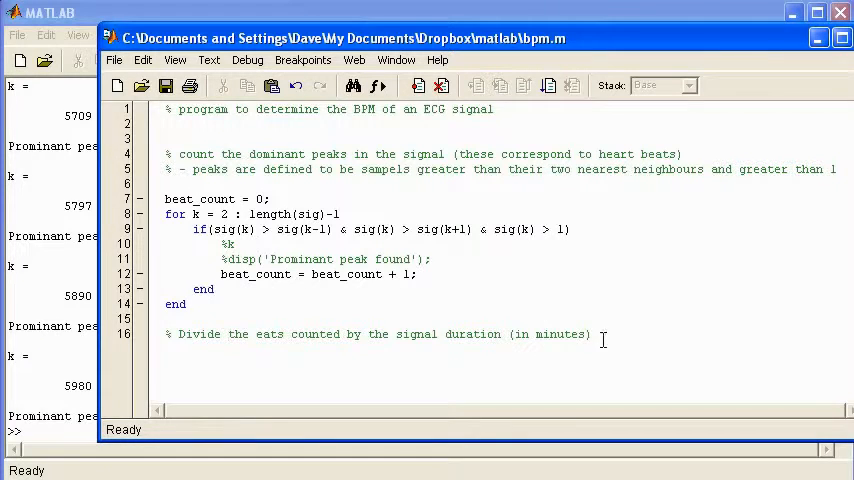
Add fs = 100 and N = length(sig) lines below the division comment.
left_click(257, 330)
type("b")
left_click(605, 334)
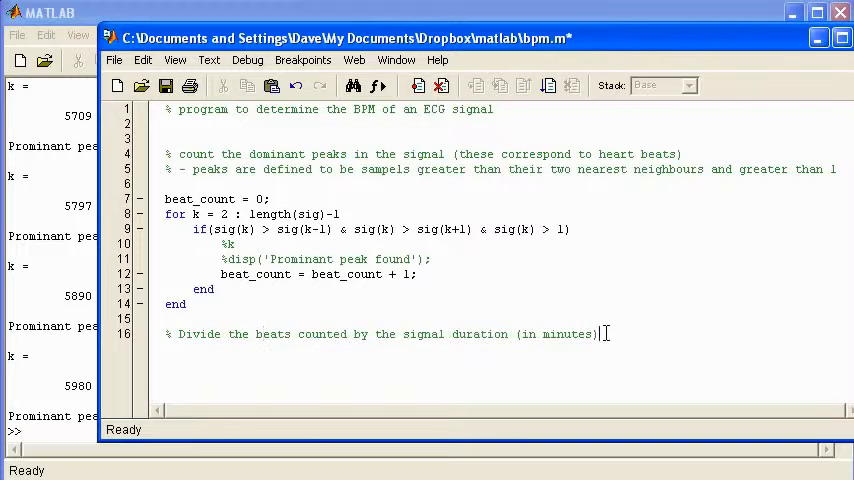
key("Return")
type("N = ")
type("ength")
key("BackSpace")
key("BackSpace")
key("BackSpace")
key("BackSpace")
key("BackSpace")
type("len")
type("gth(s")
type("ig);")
key("Return")
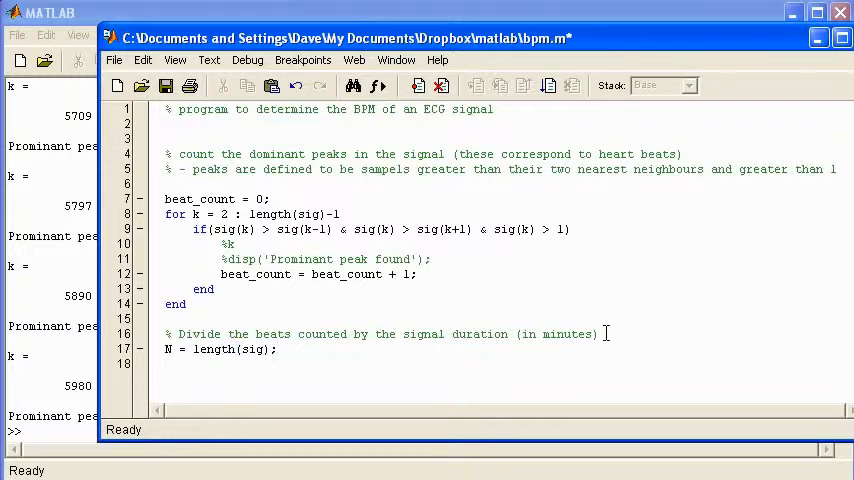
type("dur")
type("ation ")
type("in_seco")
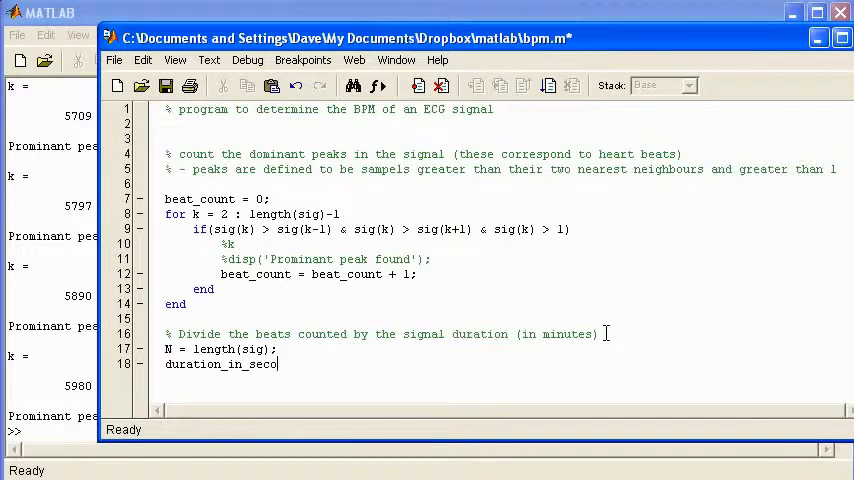
type("nf")
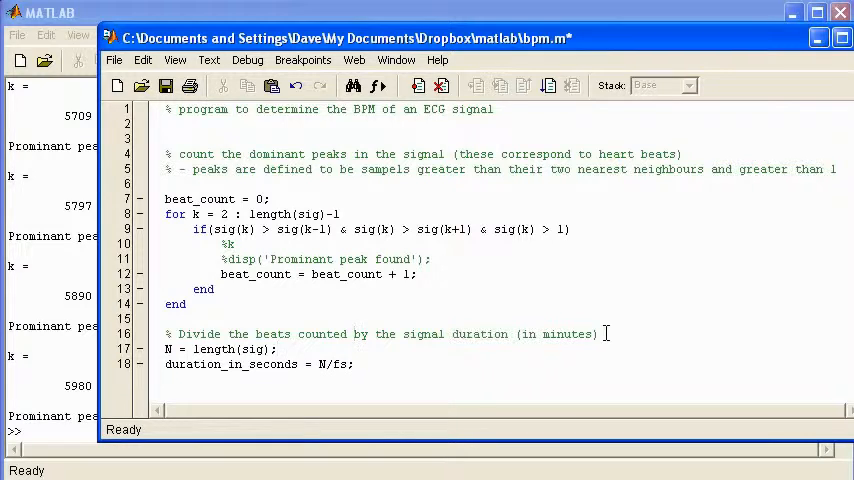
key("Return")
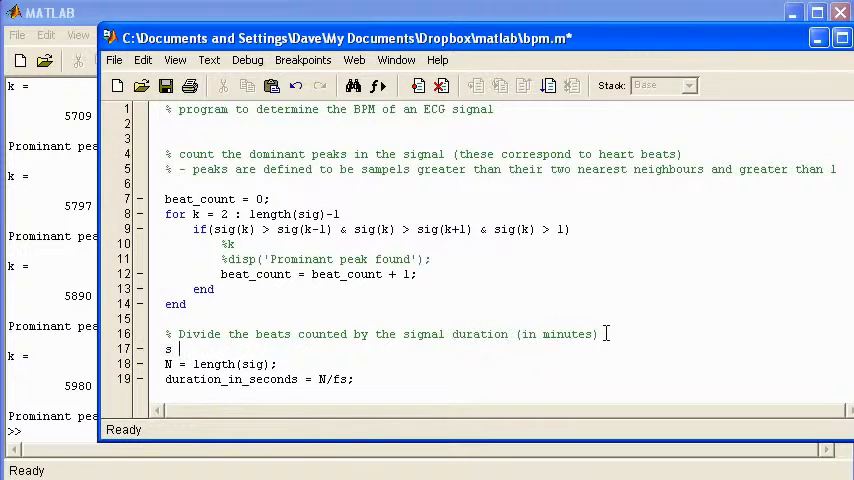
type("fs = 1")
type("00;")
Add duration_in_seconds = N/fs and duration_in_minutes = duration_in_seconds/60.
key("Return")
type("durat")
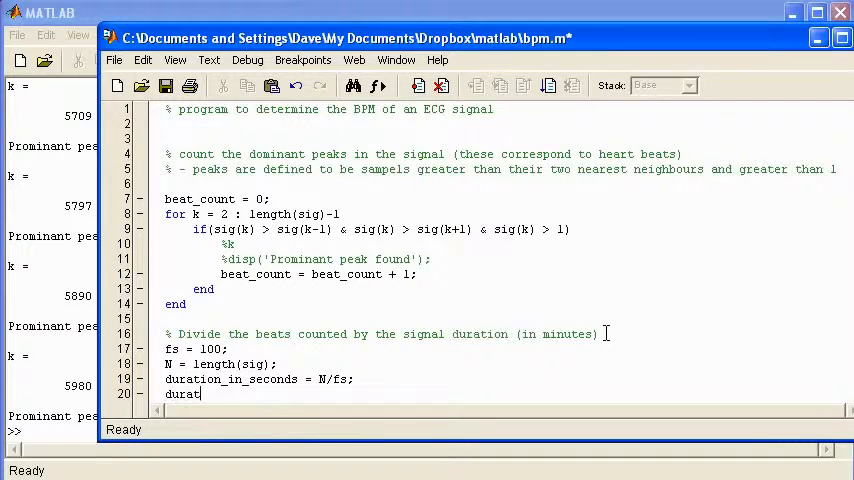
type("ion ")
type("in_m")
type("inutes =")
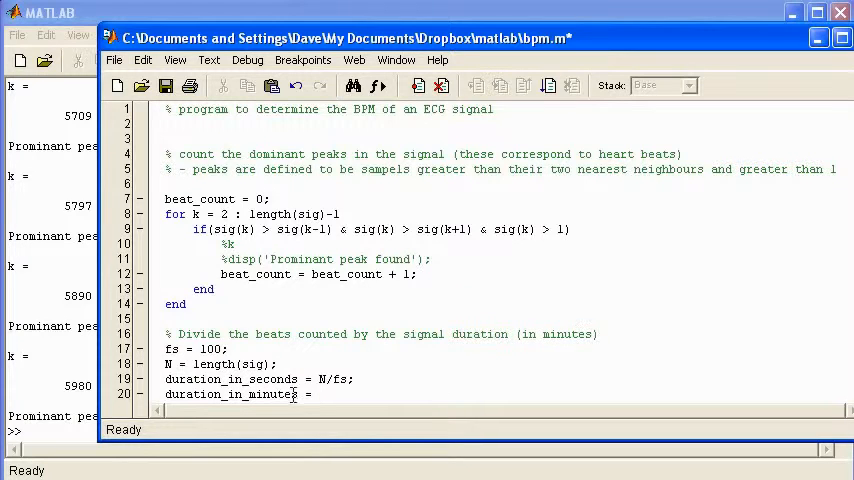
mouse_move(298, 379)
left_mouse_down()
mouse_move(181, 334)
mouse_move(166, 379)
left_mouse_up()
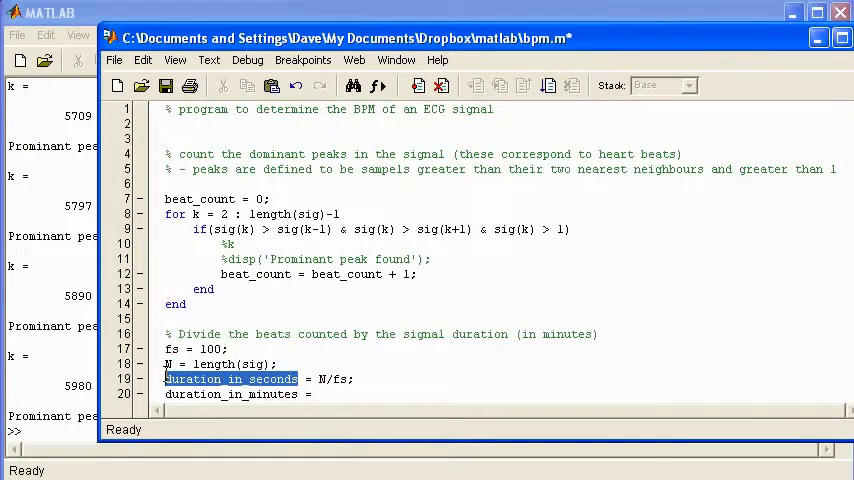
left_click(326, 396)
key("ctrl+v")
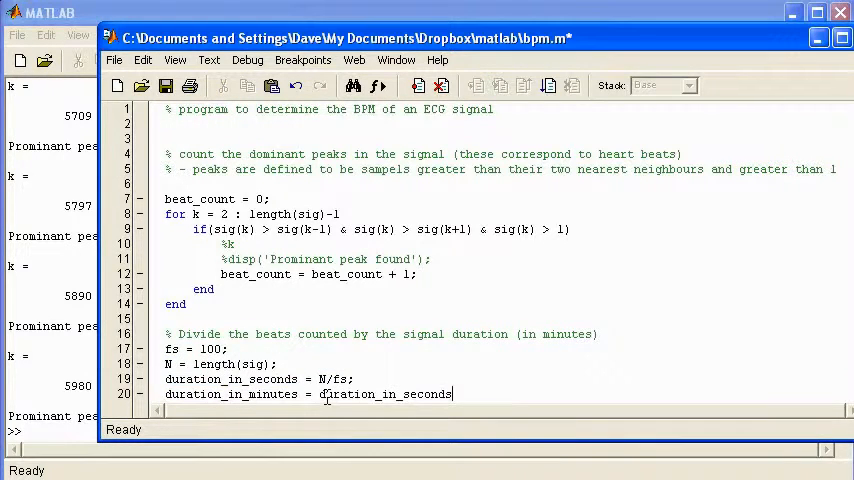
type("/60;")
key("Return")
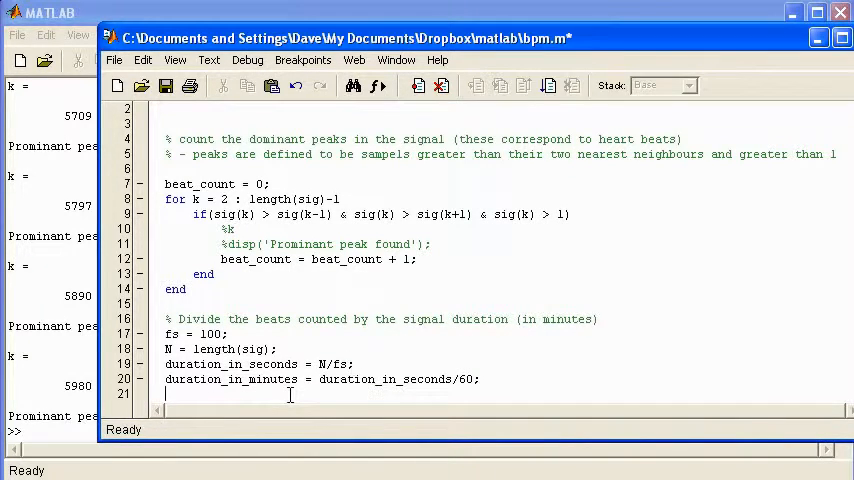
type("BPM")
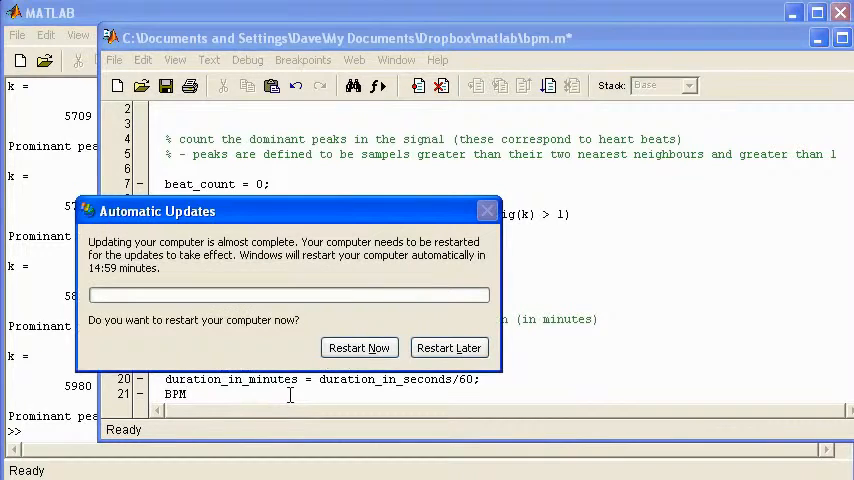
Dismiss the restart prompt and start the line BPM = beat_count.
left_click(449, 348)
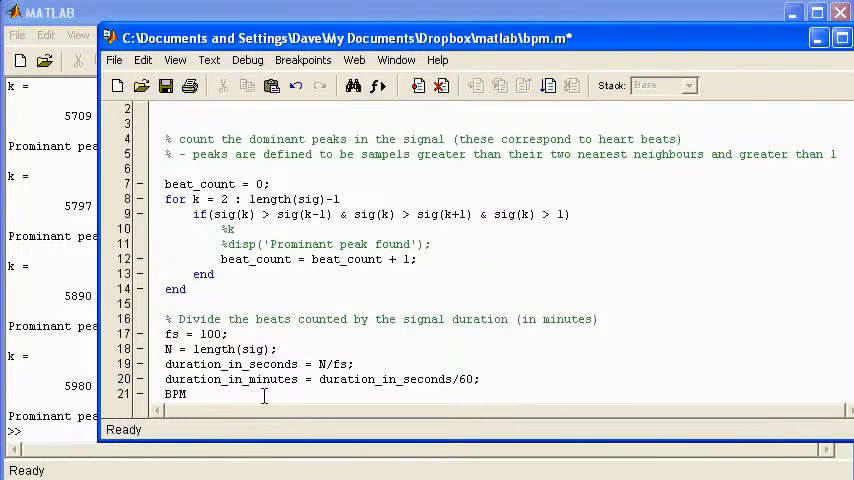
type(" =")
left_click_drag(291, 259, 221, 259)
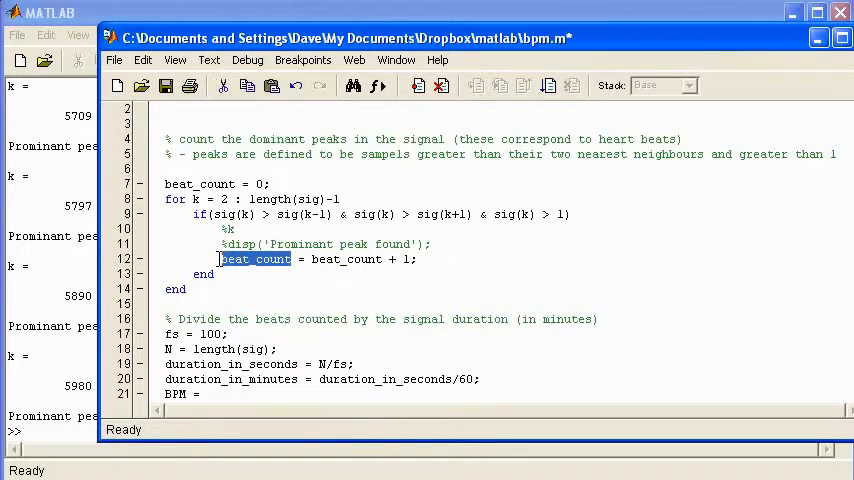
left_click(217, 394)
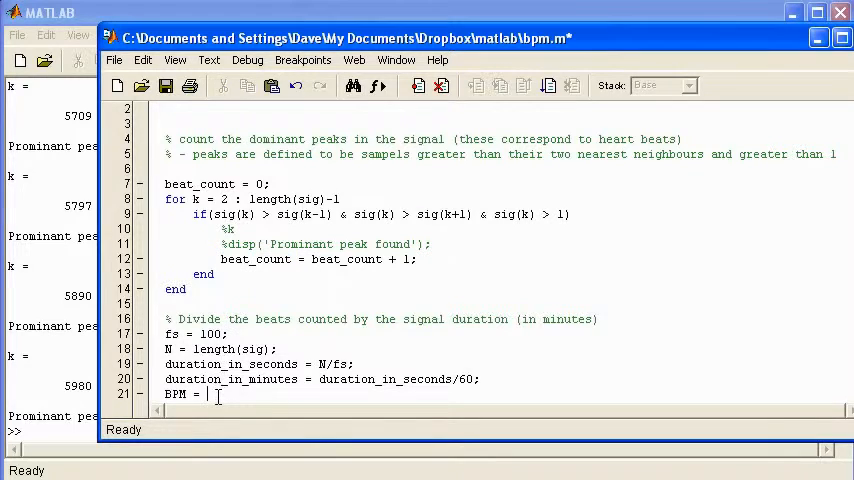
key("ctrl+v")
Complete BPM = beat_count/duration_in_minutes and save the script.
left_click_drag(299, 379, 163, 379)
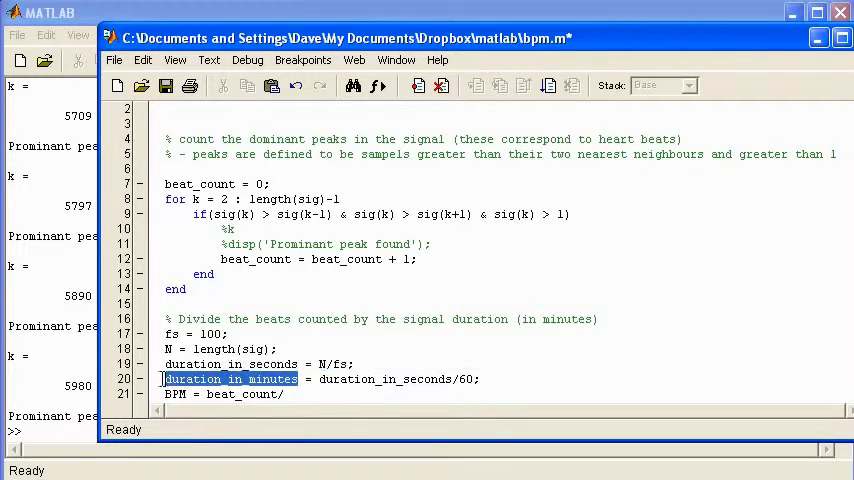
key("ctrl+c")
left_click(288, 394)
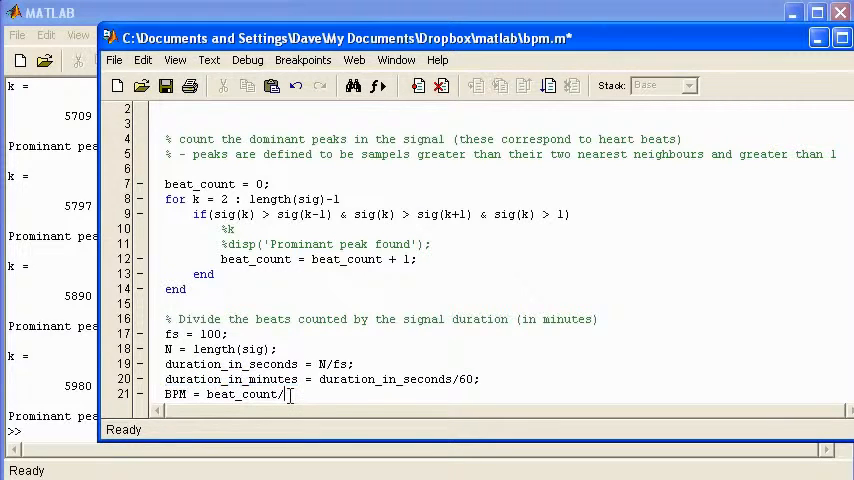
key("ctrl+v")
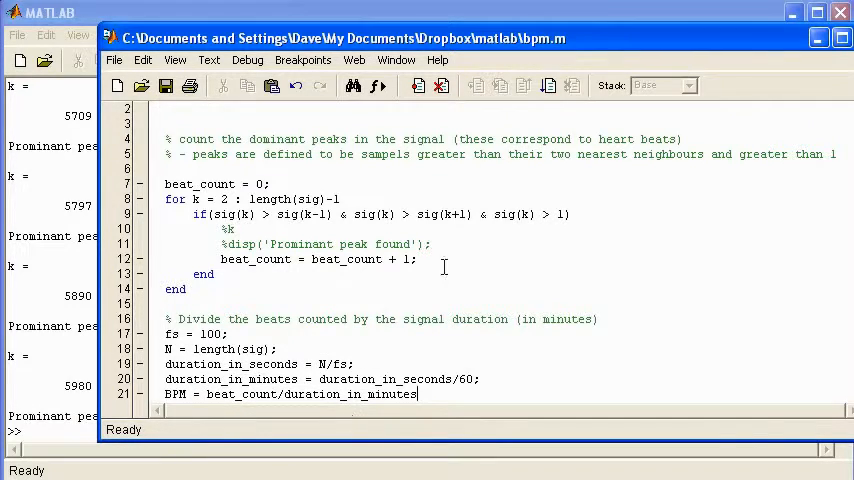
Run bpm.m and view BPM = 67 in the Command Window.
left_click(549, 86)
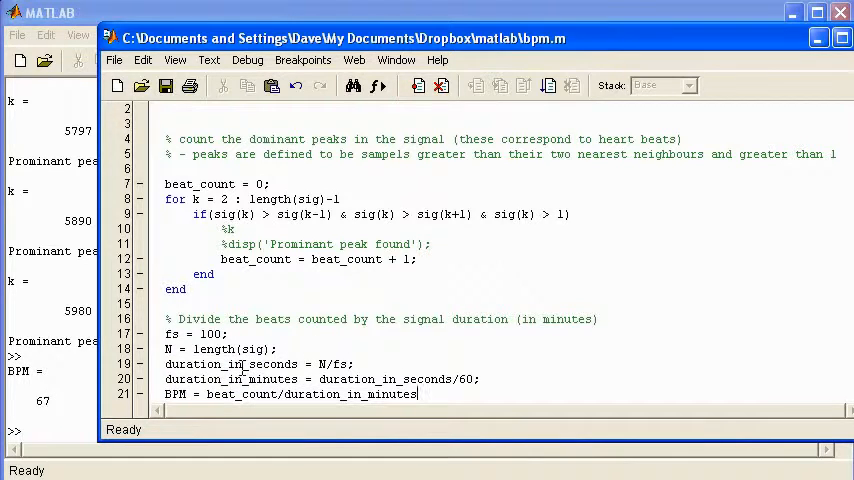
mouse_move(210, 364)
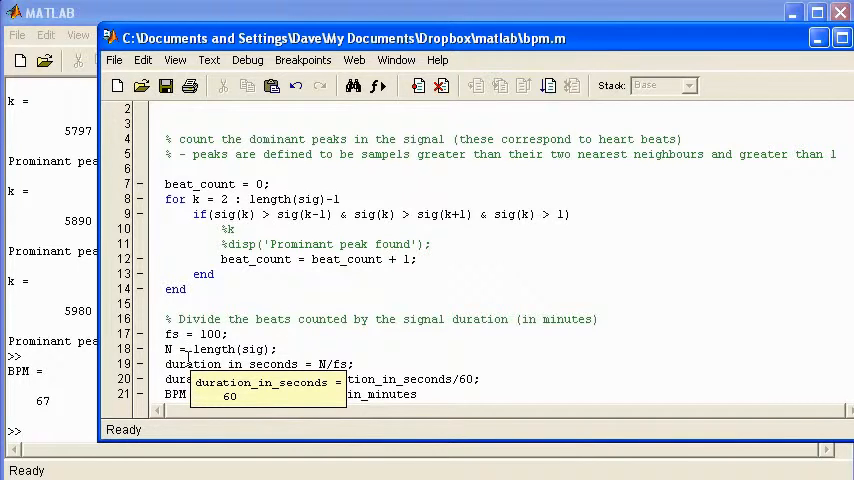
left_click(78, 429)
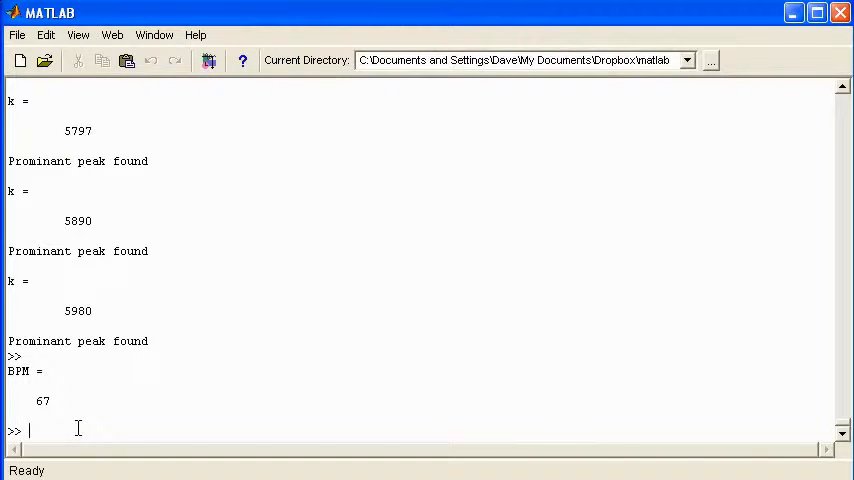
type("sig = s")
type("ig(")
type("1:")
type("500)")
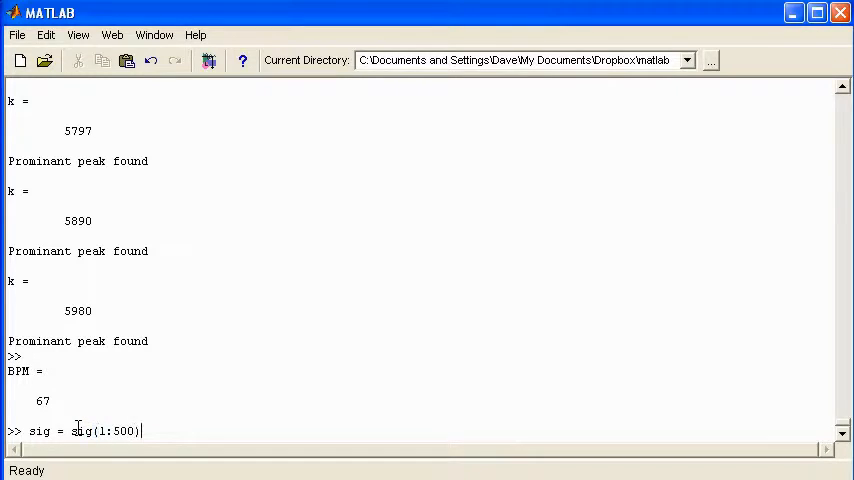
type(";")
Trim sig to sig(1:500), turn hold off and plot the six-beat signal.
key("Return")
type("plot(")
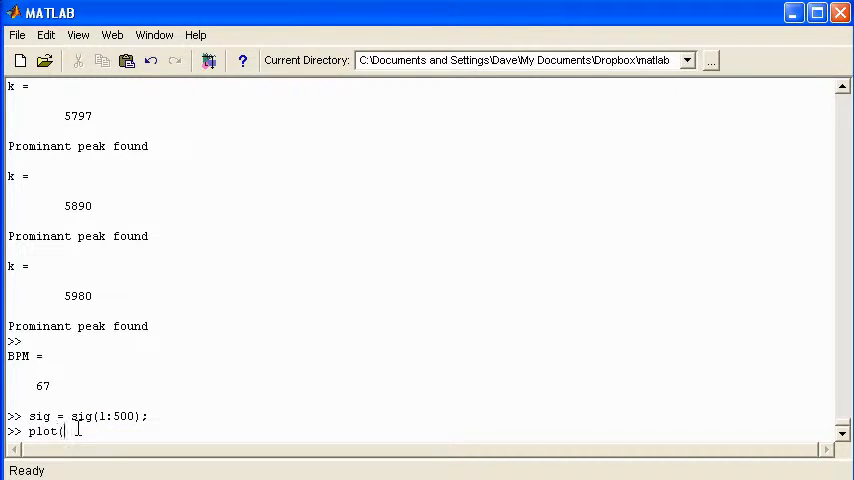
key("BackSpace")
key("BackSpace")
key("BackSpace")
key("BackSpace")
key("BackSpace")
type("ho")
type("ld off")
key("Return")
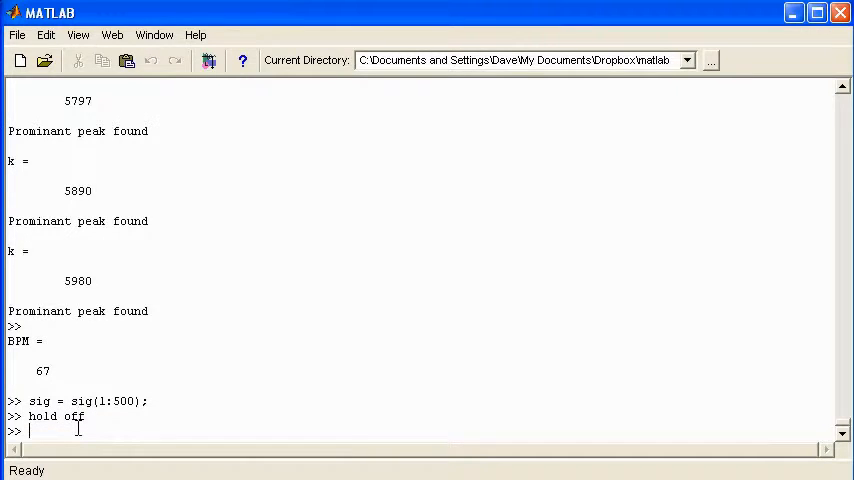
type("plot(sig)")
key("Return")
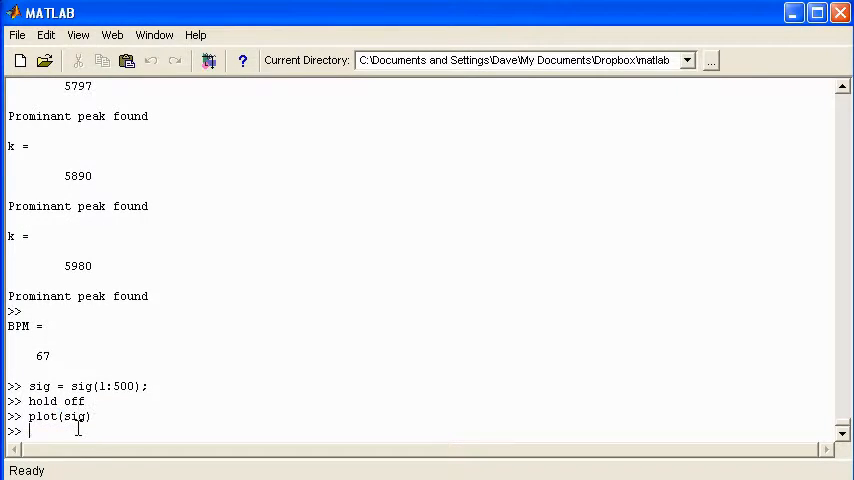
View the figure, then bring the bpm.m editor back to the front.
key("alt+Tab")
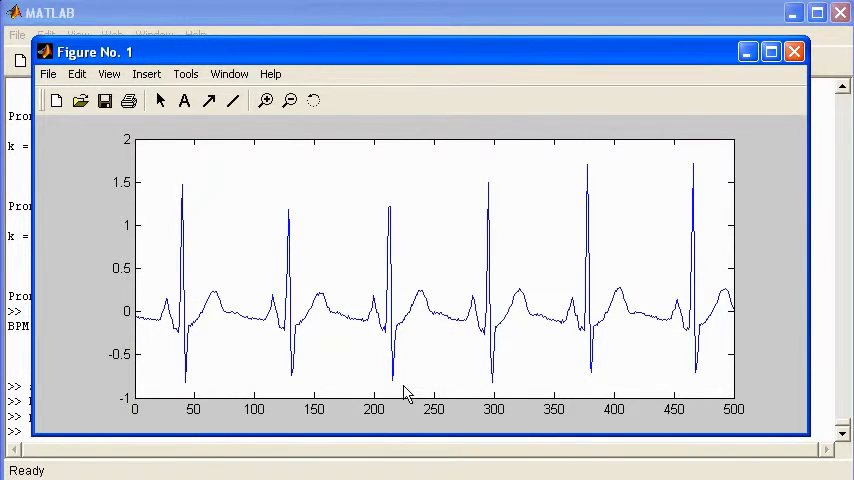
key("alt+Tab")
key("alt+Tab")
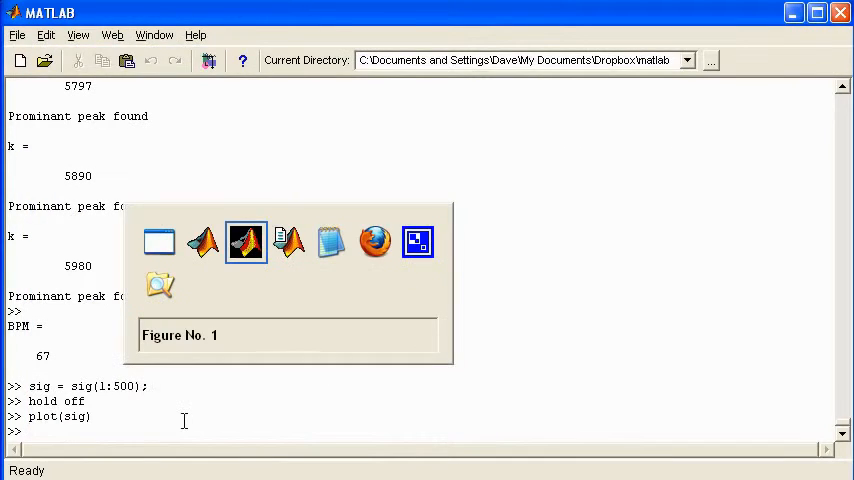
key("Tab")
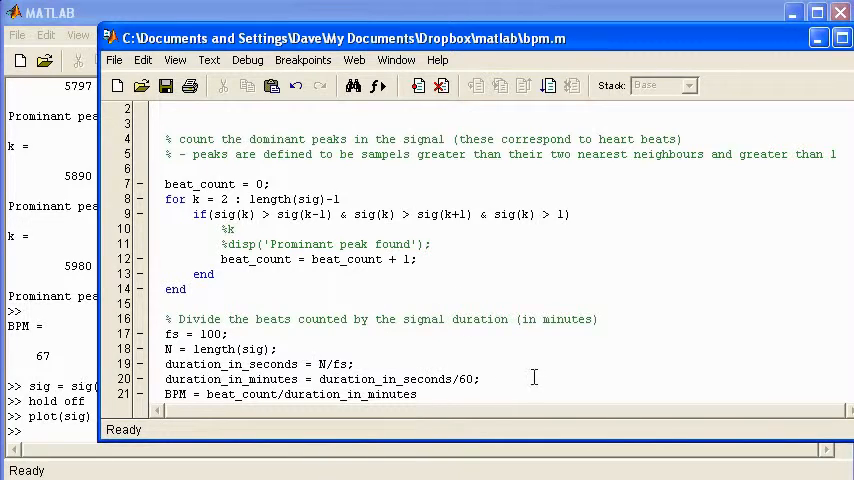
Add a bare beat_count line before fs and rerun the script.
left_click(501, 378)
left_click(626, 330)
key("Return")
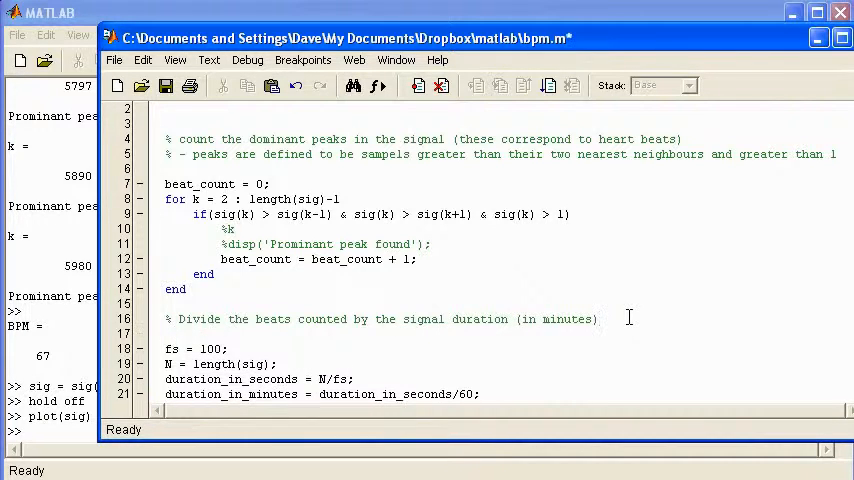
type("beat_count")
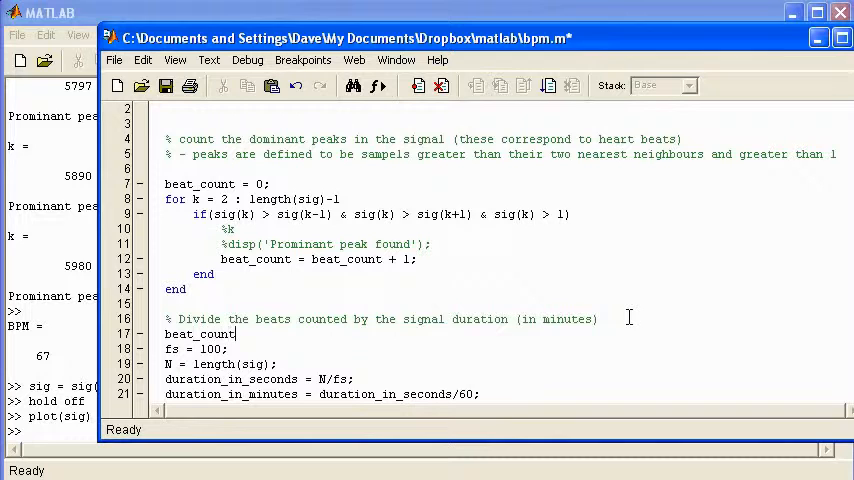
left_click(547, 86)
View beat_count = 6 and BPM = 72 in the Command Window.
left_click(50, 400)
left_click_drag(30, 368, 45, 310)
left_click(75, 315)
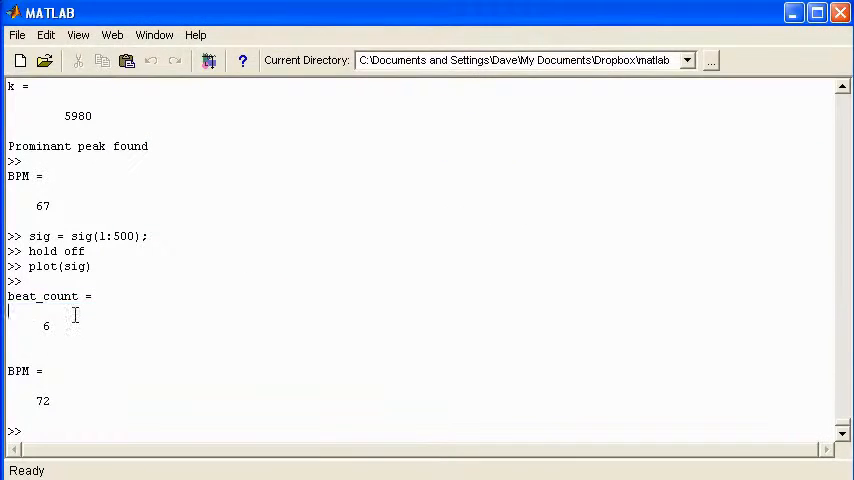